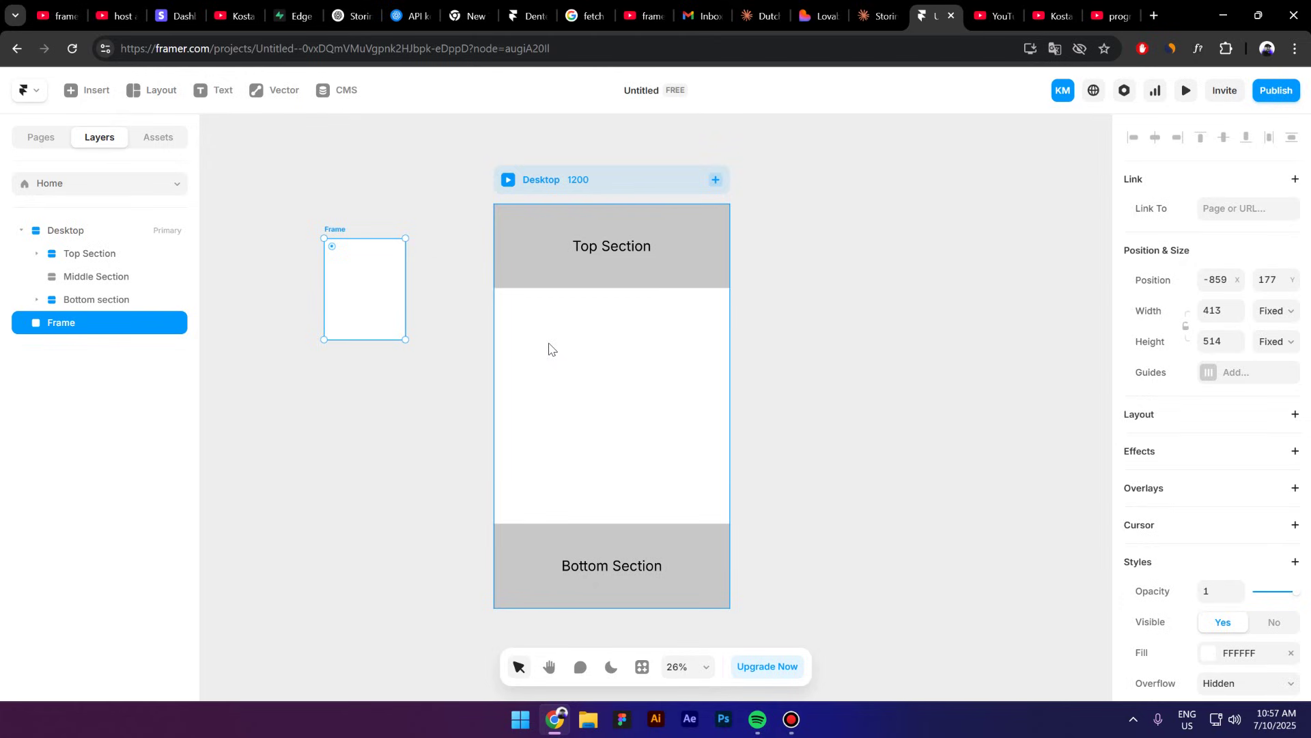
# Move the loose frame into the Middle Section and rename it Container.
pyautogui.press('Delete')
pyautogui.click(153, 277)
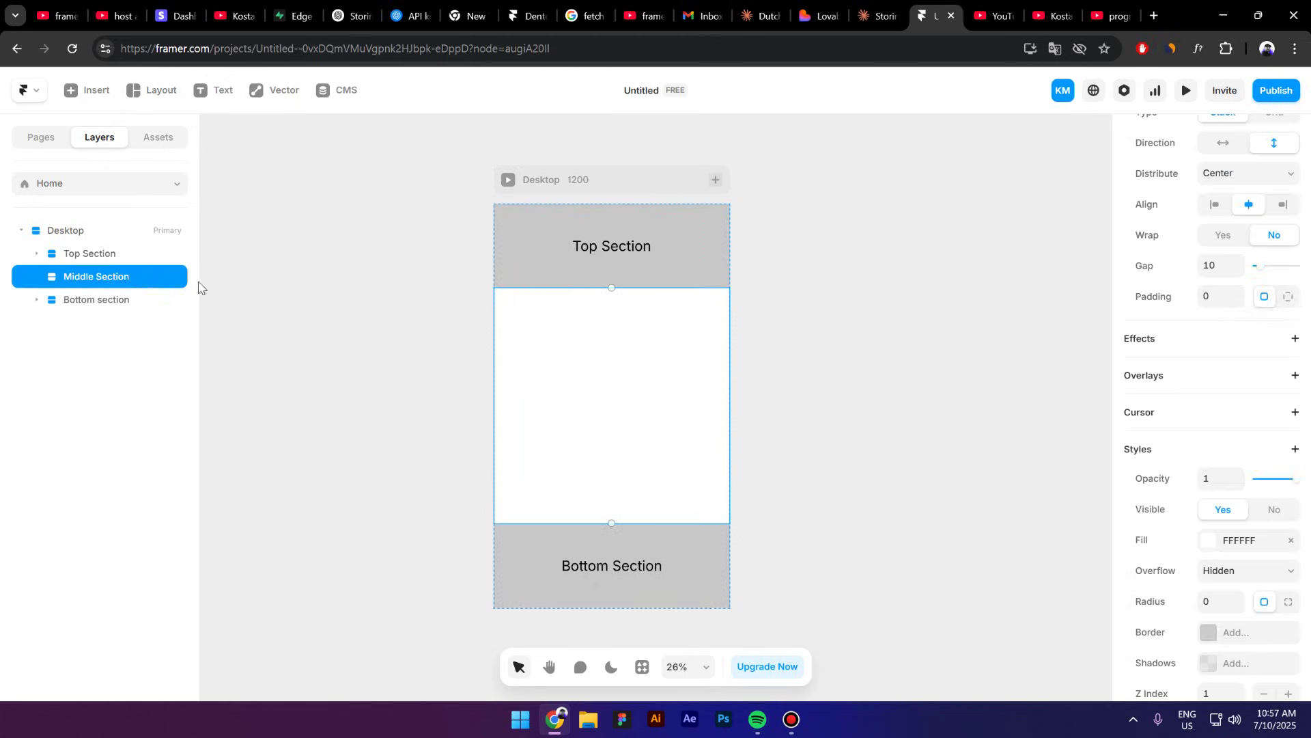
pyautogui.hotkey('ctrl', 'v')
pyautogui.doubleClick(114, 300)
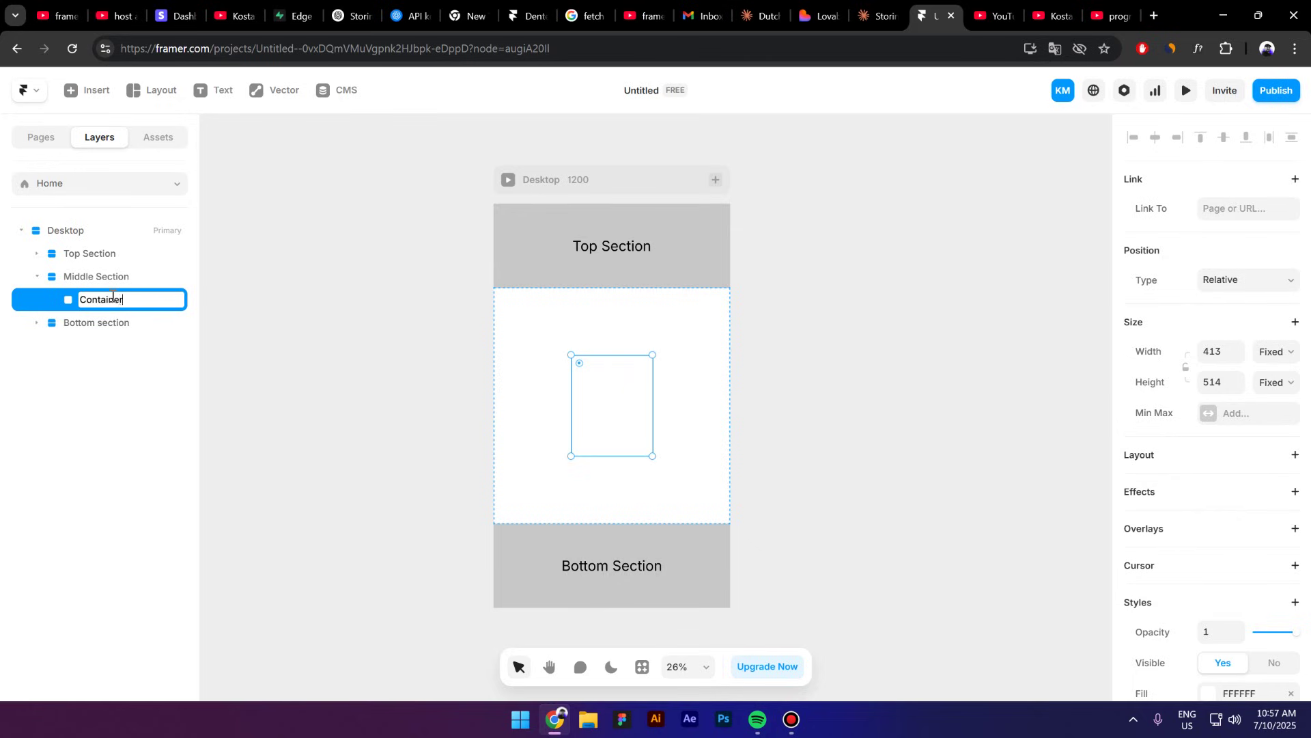
pyautogui.press('Return')
# Set both the width and the height of the Container to Fill.
pyautogui.click(1271, 352)
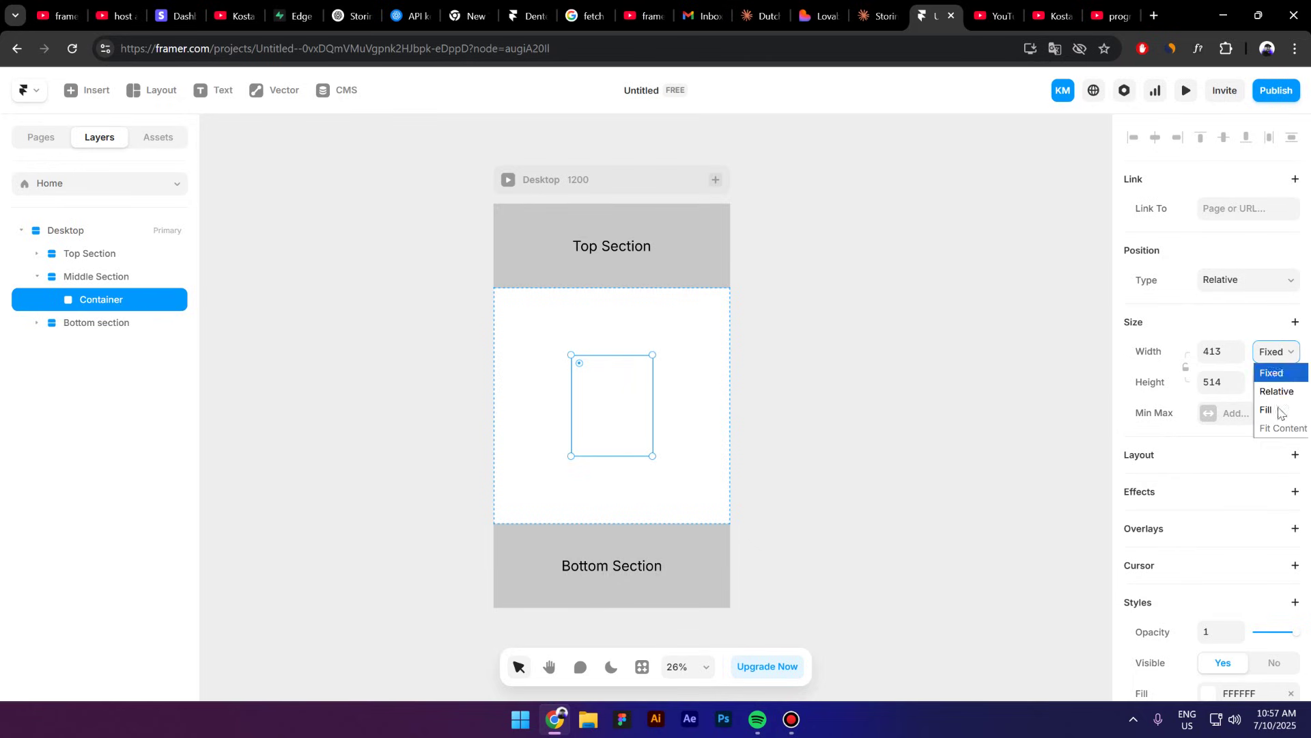
pyautogui.click(1279, 410)
pyautogui.click(1274, 382)
pyautogui.click(1277, 437)
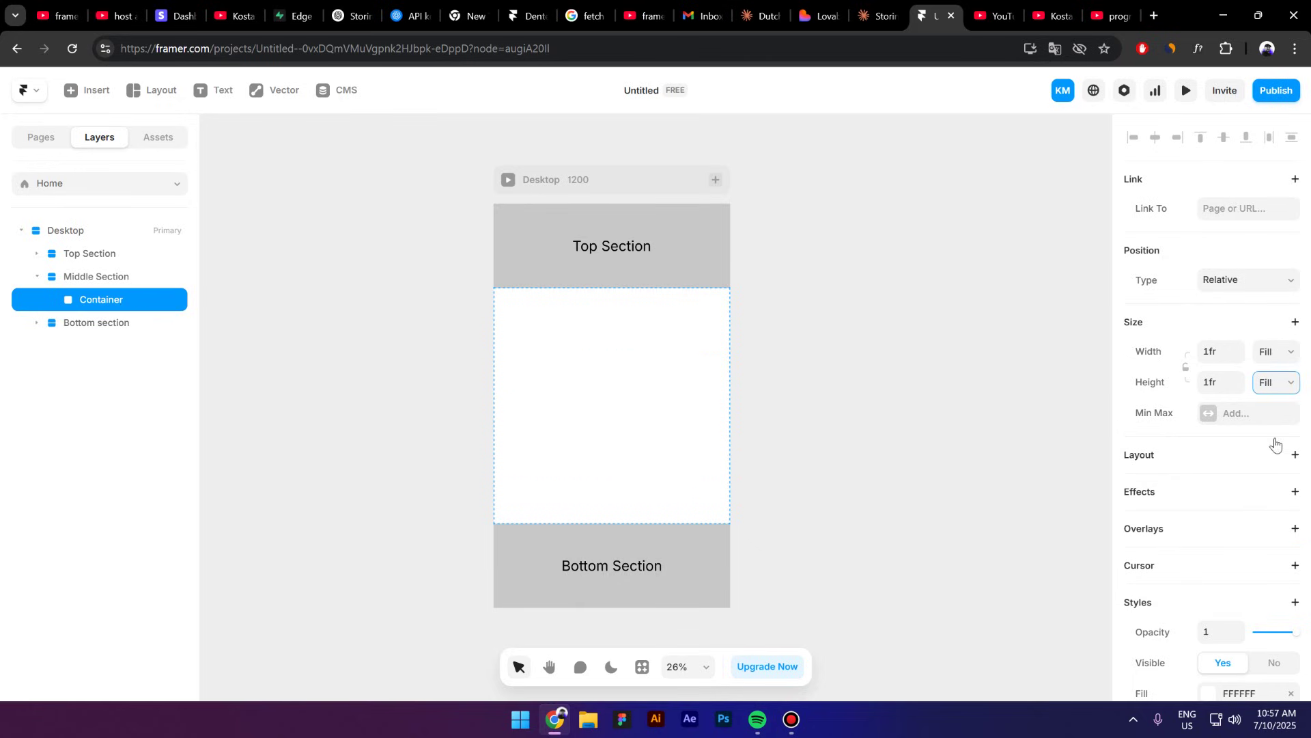
# Add a stack layout to the Container and remove its fill colour.
pyautogui.click(1174, 459)
pyautogui.scroll(-6, 1178, 459)
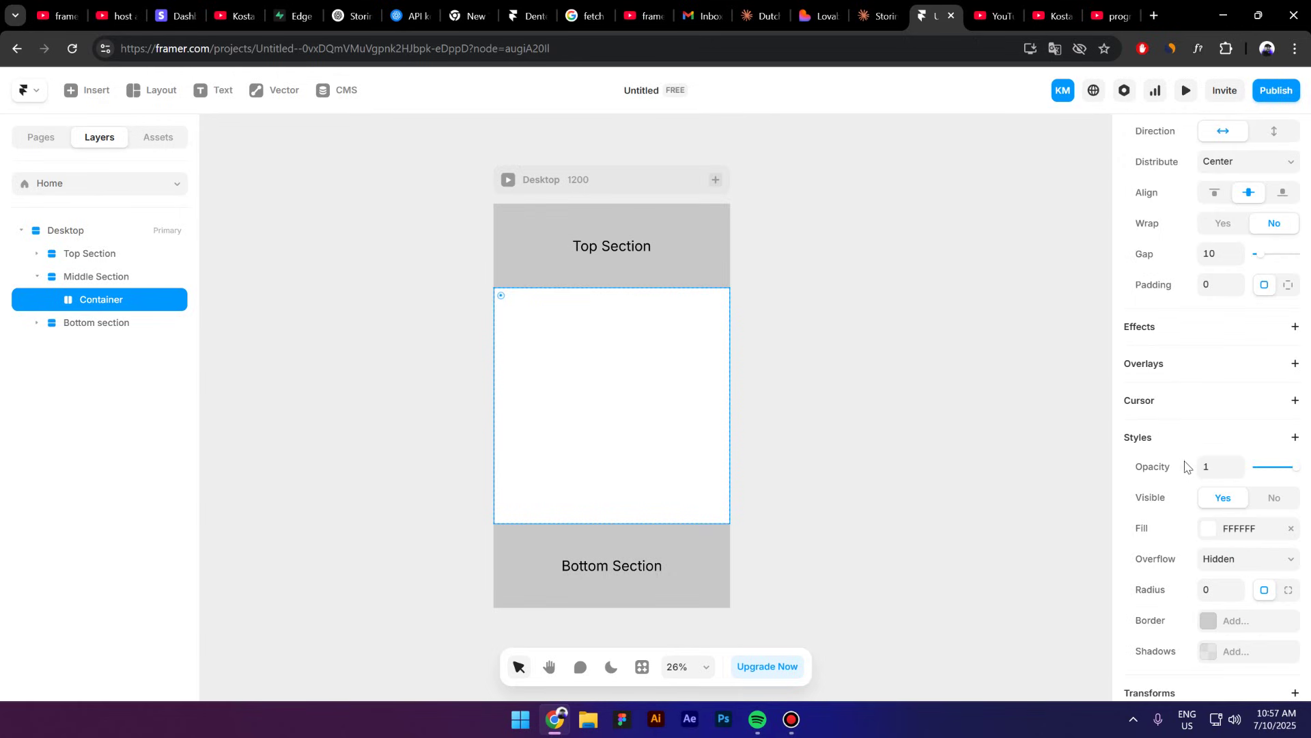
pyautogui.click(1290, 529)
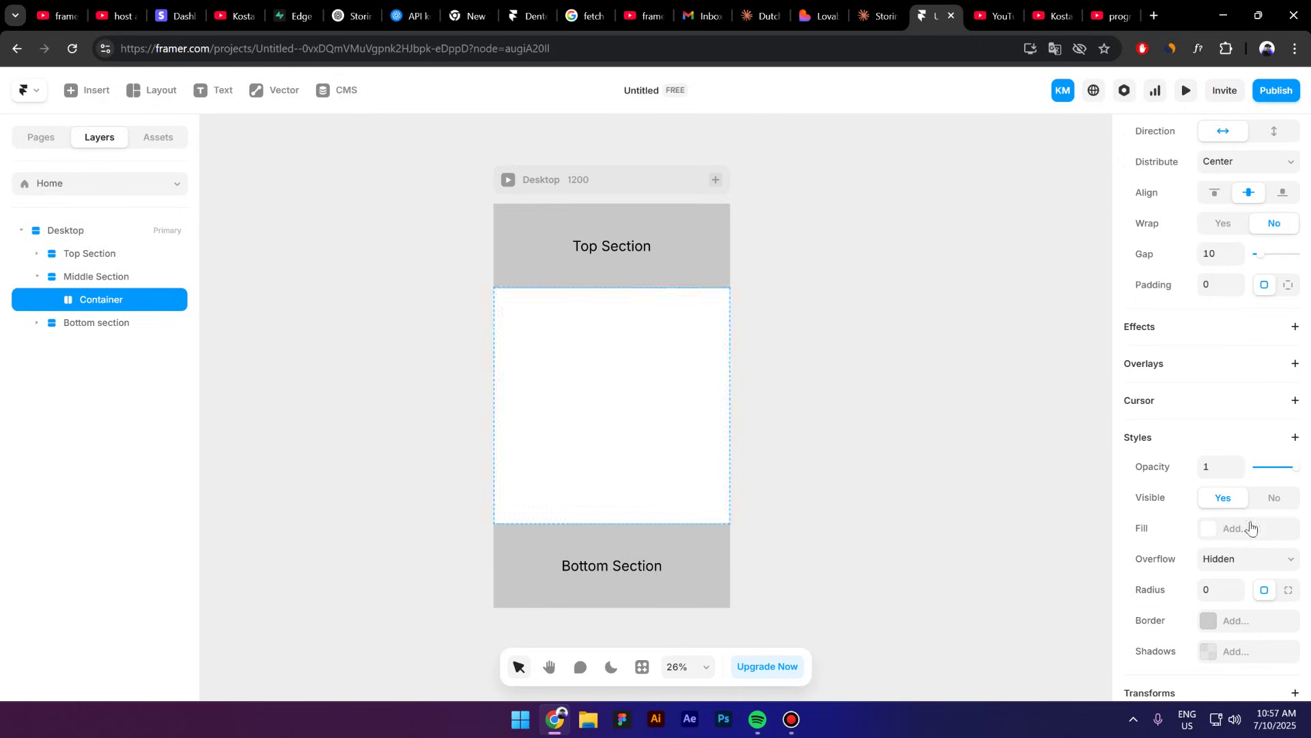
# Draw a frame about 333 wide and 405 high inside the Container.
pyautogui.click(176, 97)
pyautogui.click(162, 132)
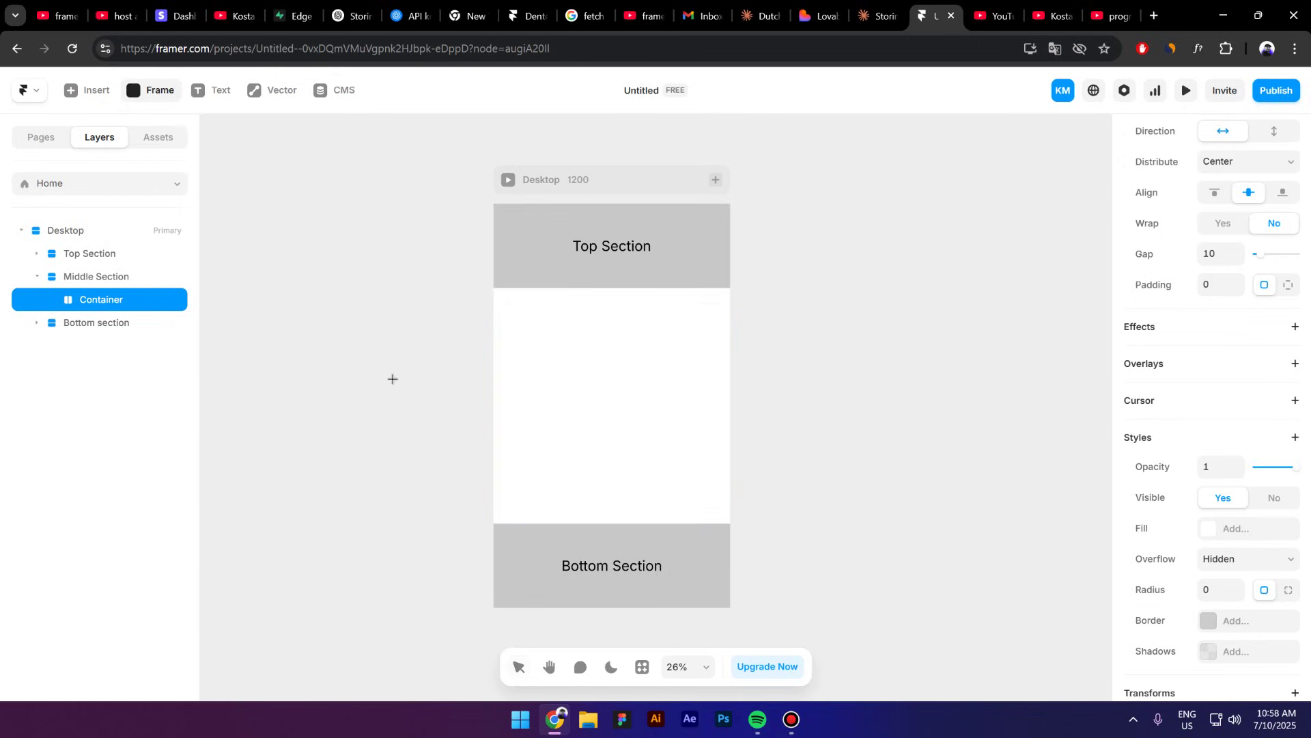
pyautogui.moveTo(546, 334); pyautogui.dragTo(610, 415)
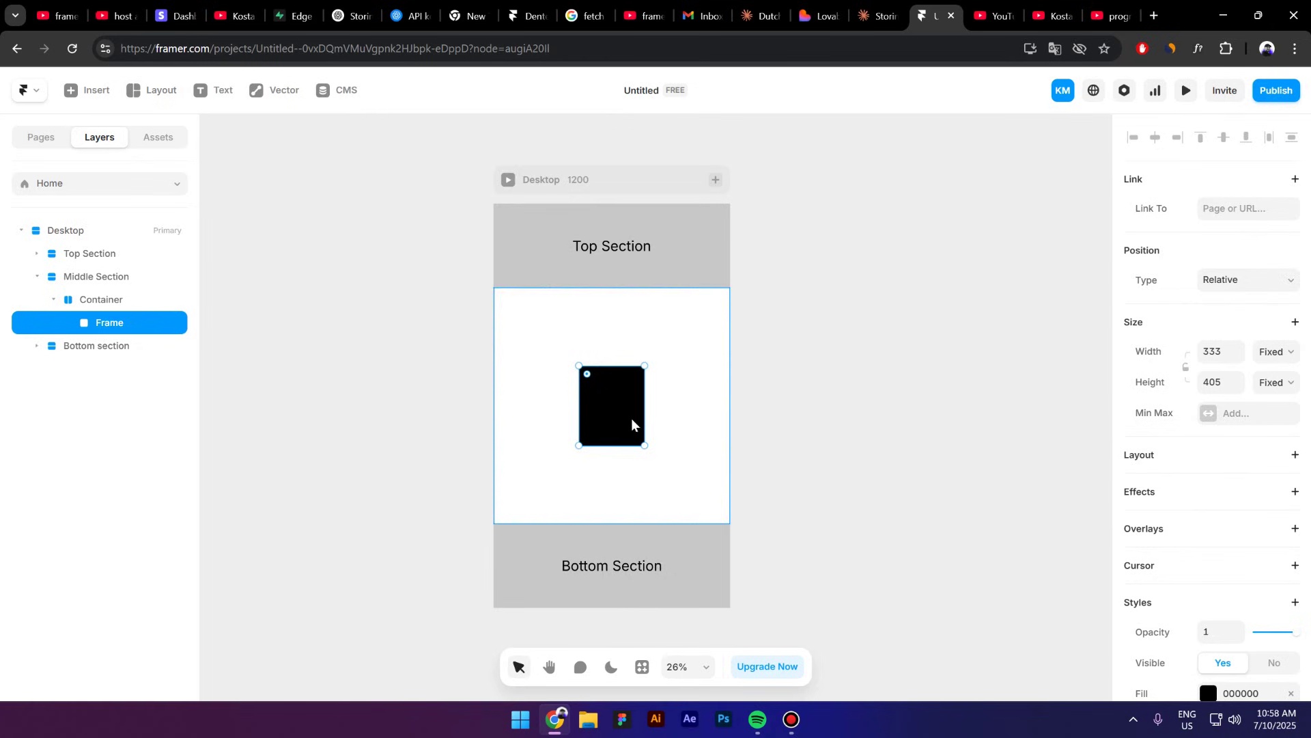
pyautogui.scroll(4, 609, 415)
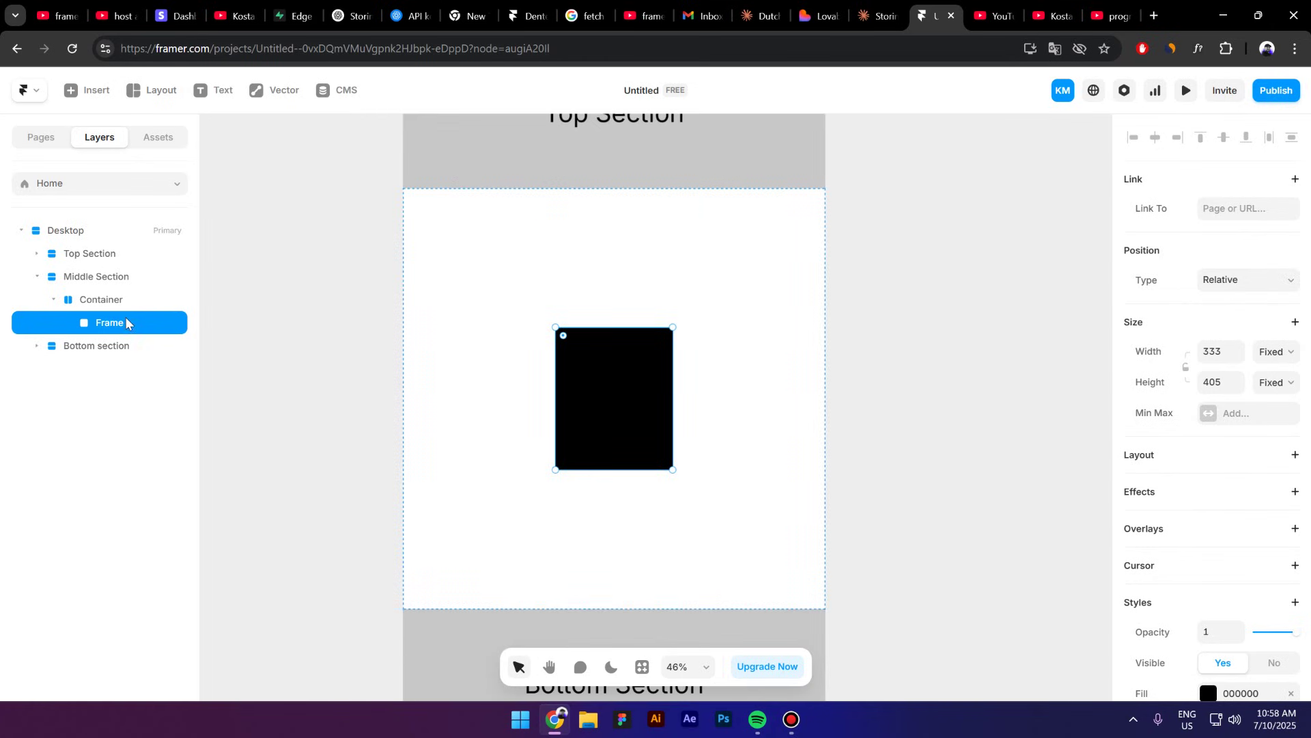
# Rename the new black frame Step 1 and set its width to Fill.
pyautogui.doubleClick(127, 322)
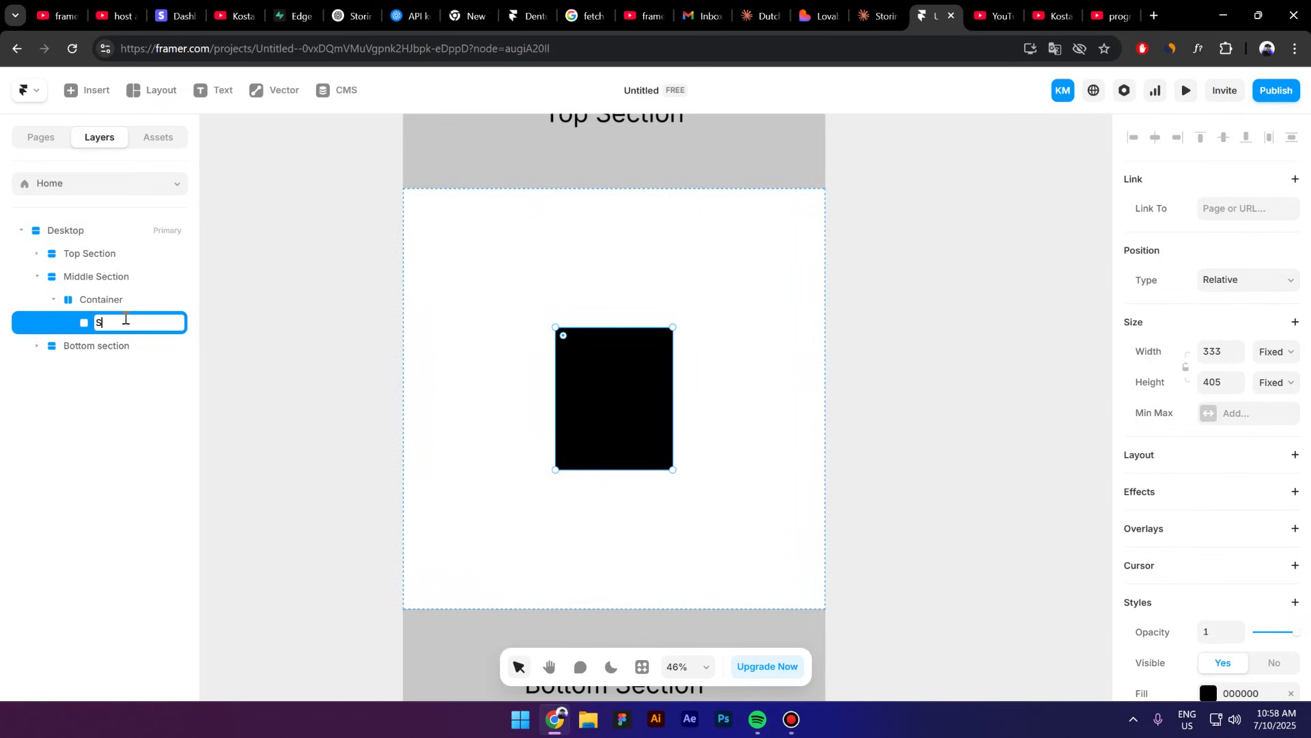
pyautogui.press('Return')
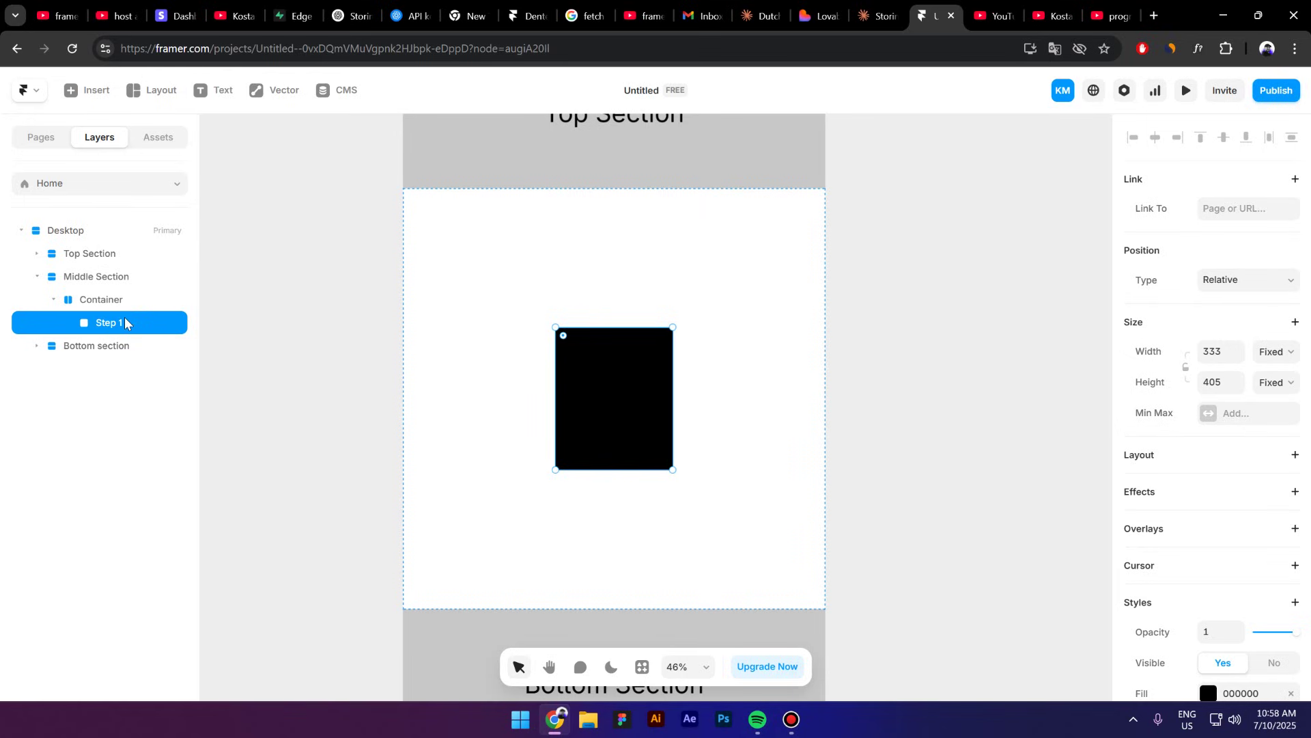
pyautogui.click(1273, 352)
pyautogui.click(1272, 411)
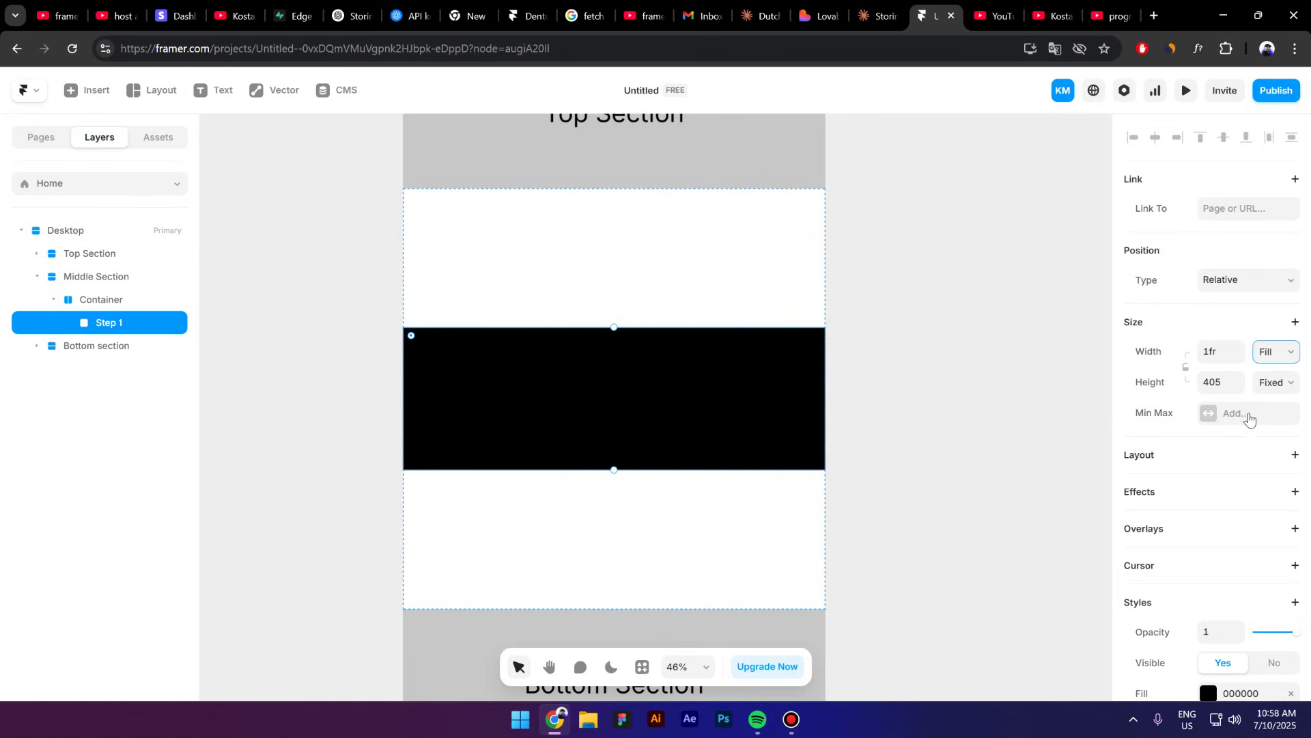
# Remove the black fill from Step 1 and add a stack layout to it.
pyautogui.scroll(-3, 1180, 448)
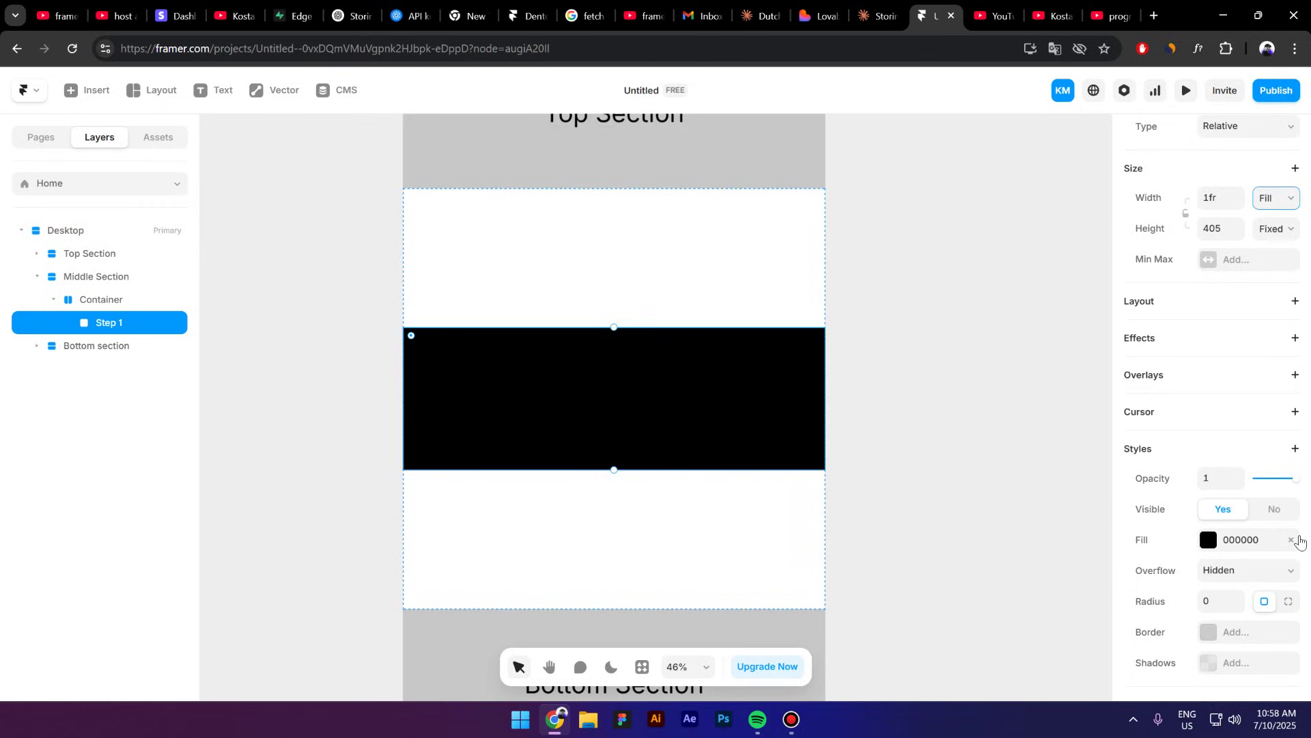
pyautogui.click(1292, 539)
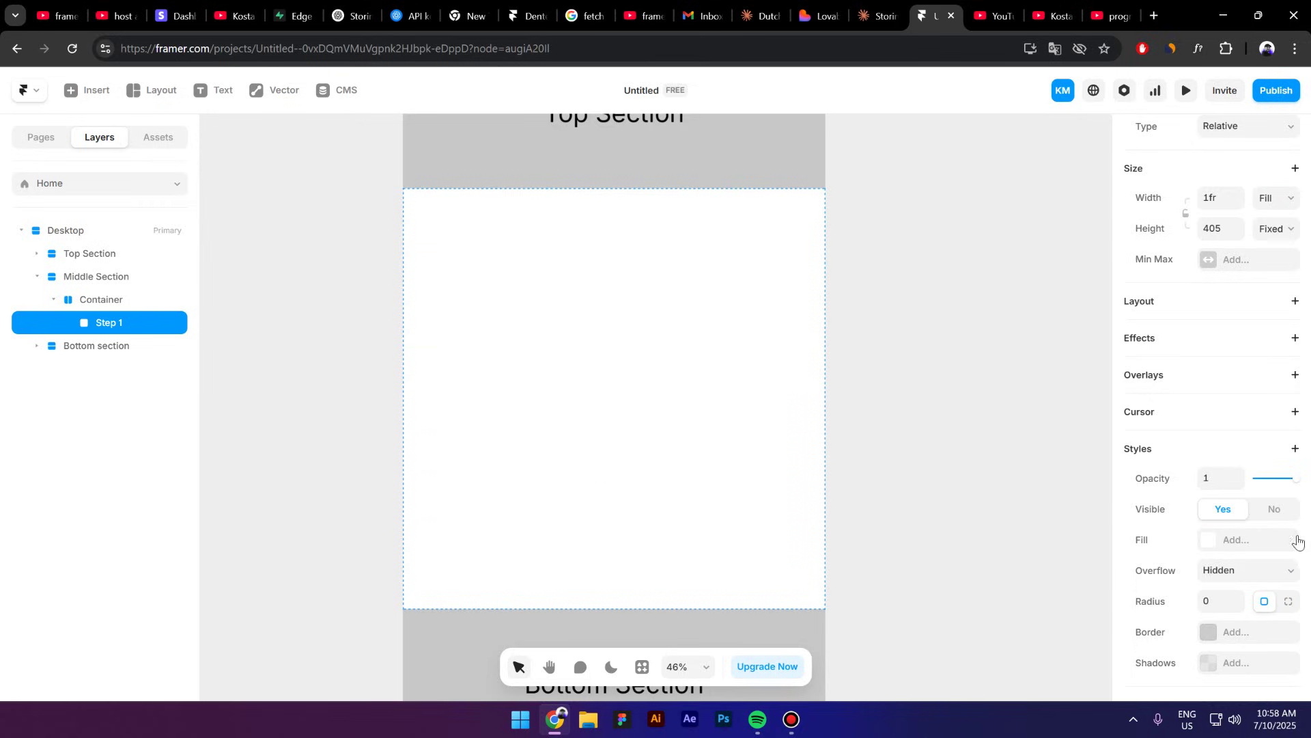
pyautogui.click(1170, 309)
pyautogui.click(858, 489)
# Draw a narrow frame about 55 wide and 203 high inside Step 1 and name it Progress wrapper.
pyautogui.click(152, 90)
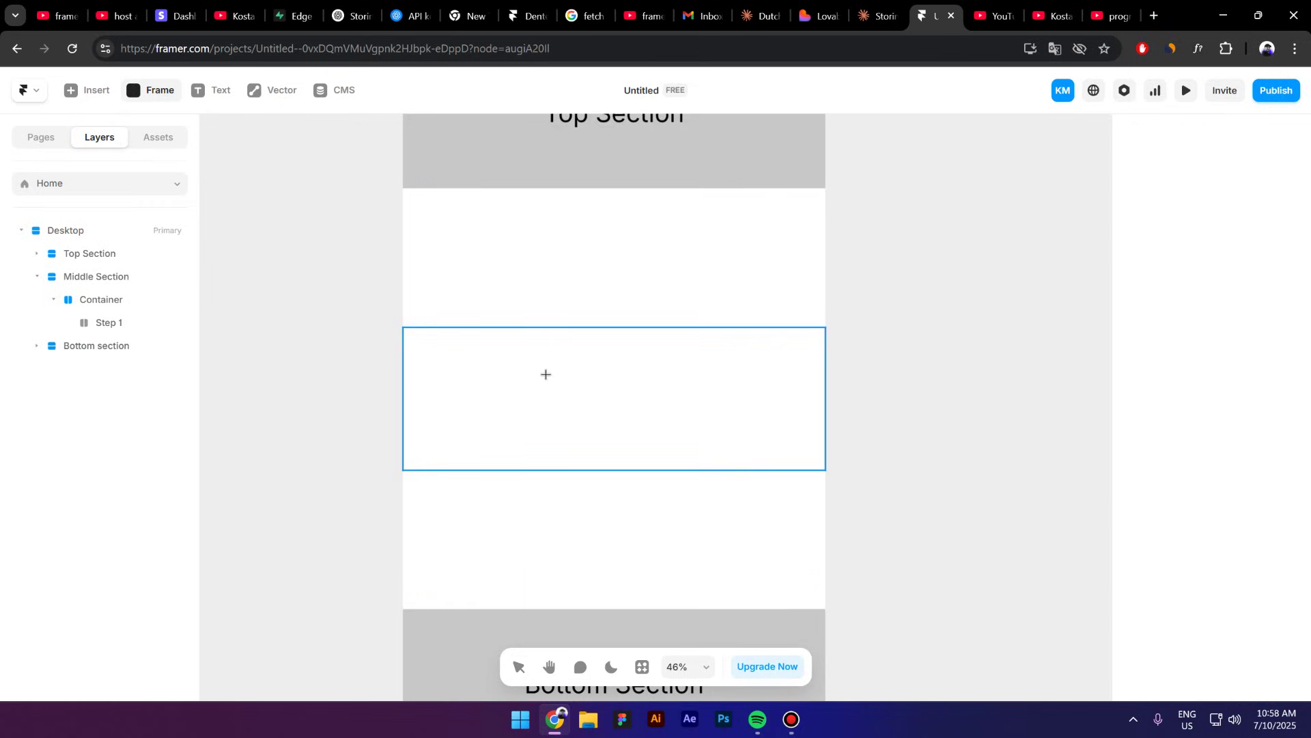
pyautogui.moveTo(552, 374); pyautogui.dragTo(571, 438)
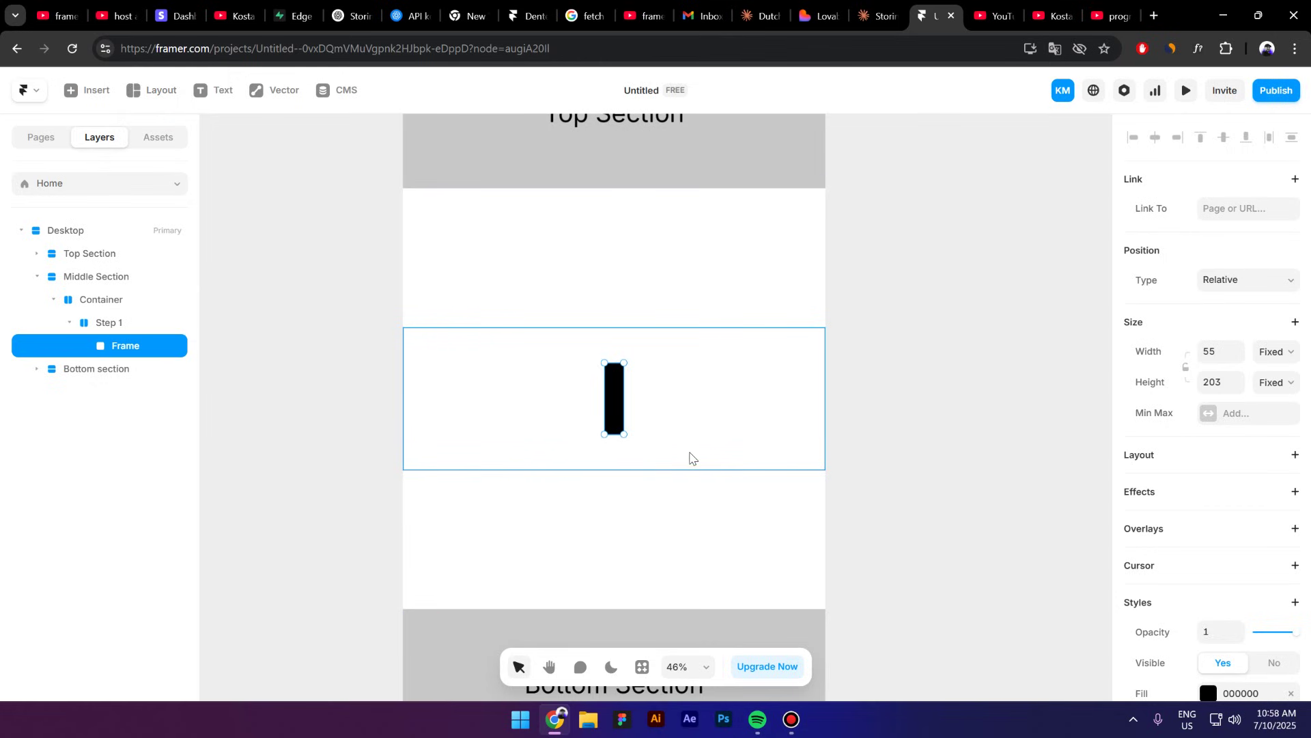
pyautogui.doubleClick(138, 351)
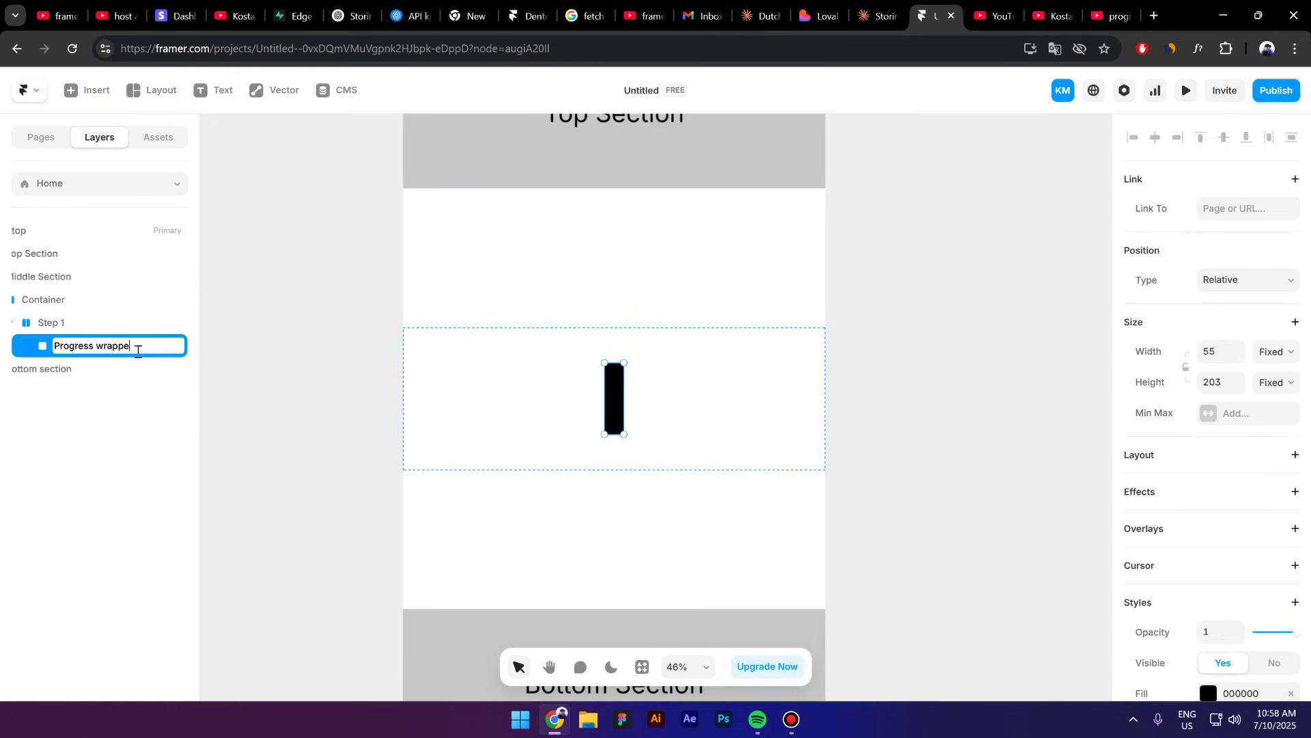
pyautogui.write('Progress wrapper')
pyautogui.press('Return')
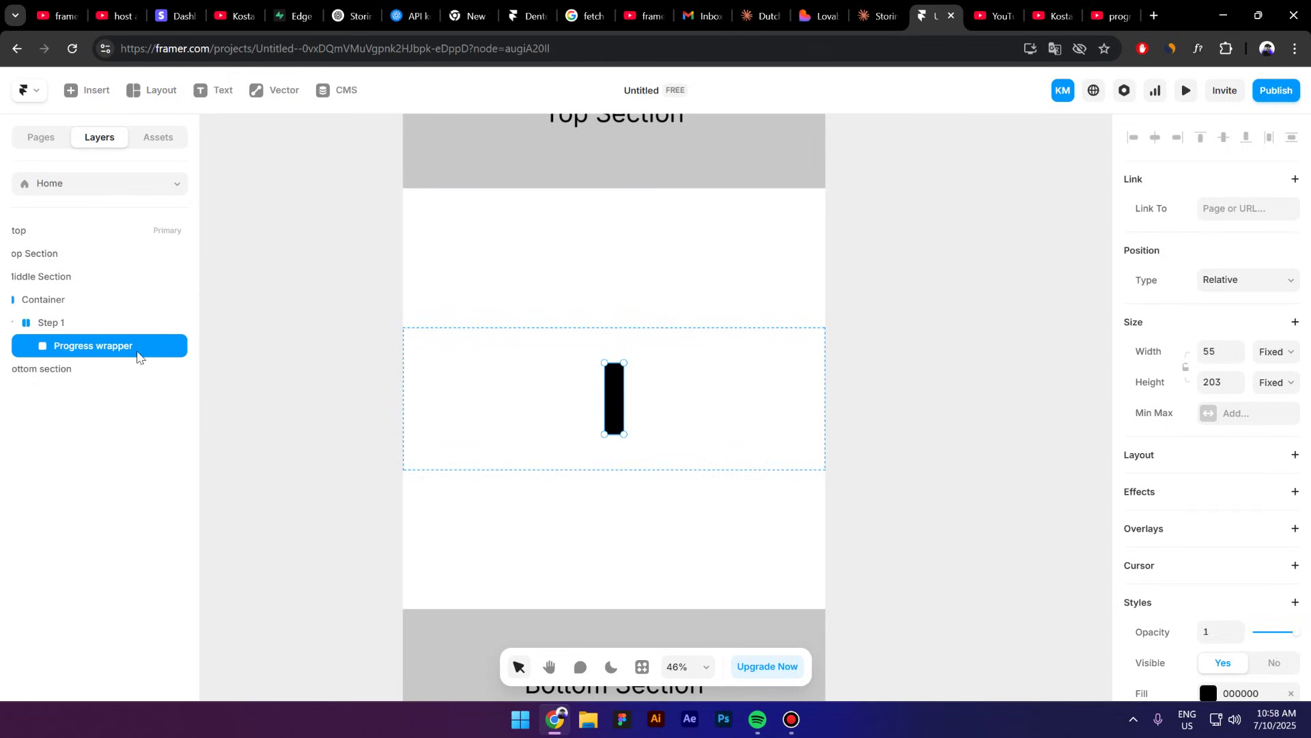
# Set the Progress wrapper to 2 wide and 300 high, and add a stack layout to it.
pyautogui.click(1219, 351)
pyautogui.write('2')
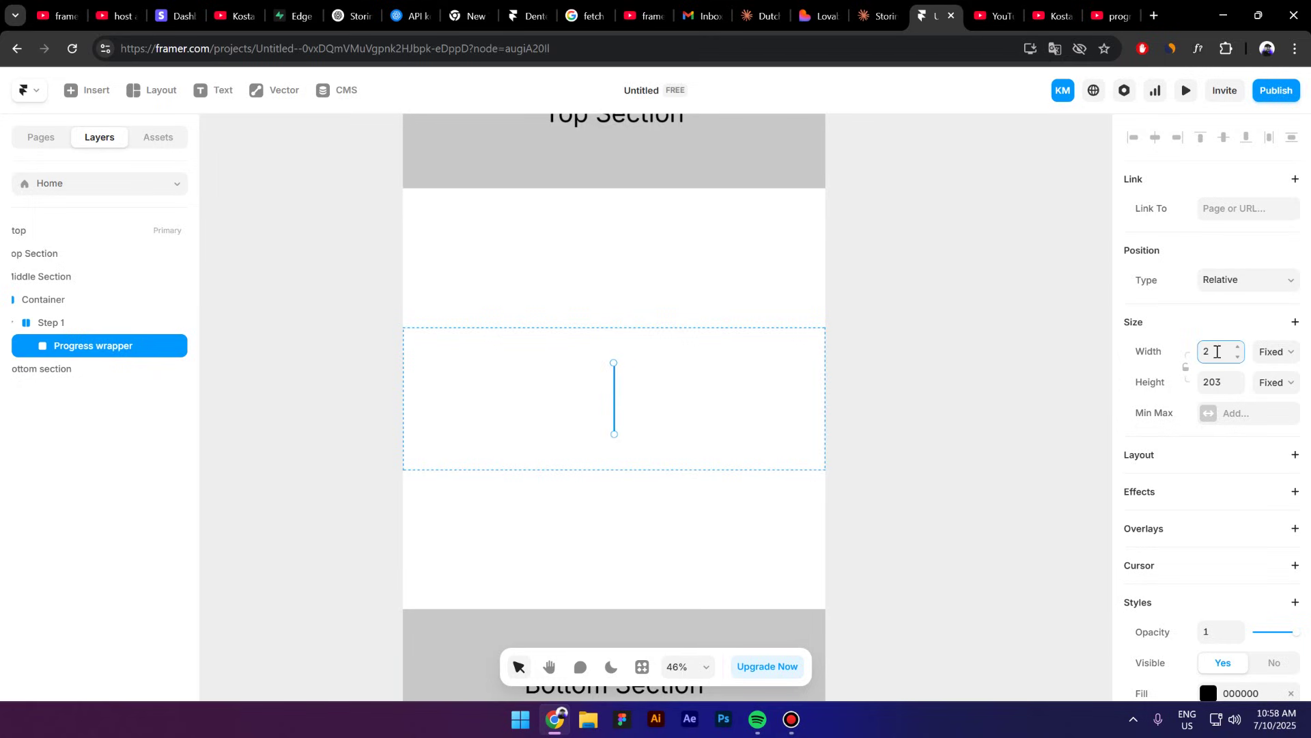
pyautogui.click(1217, 389)
pyautogui.write('300')
pyautogui.press('Return')
pyautogui.scroll(10, 649, 413)
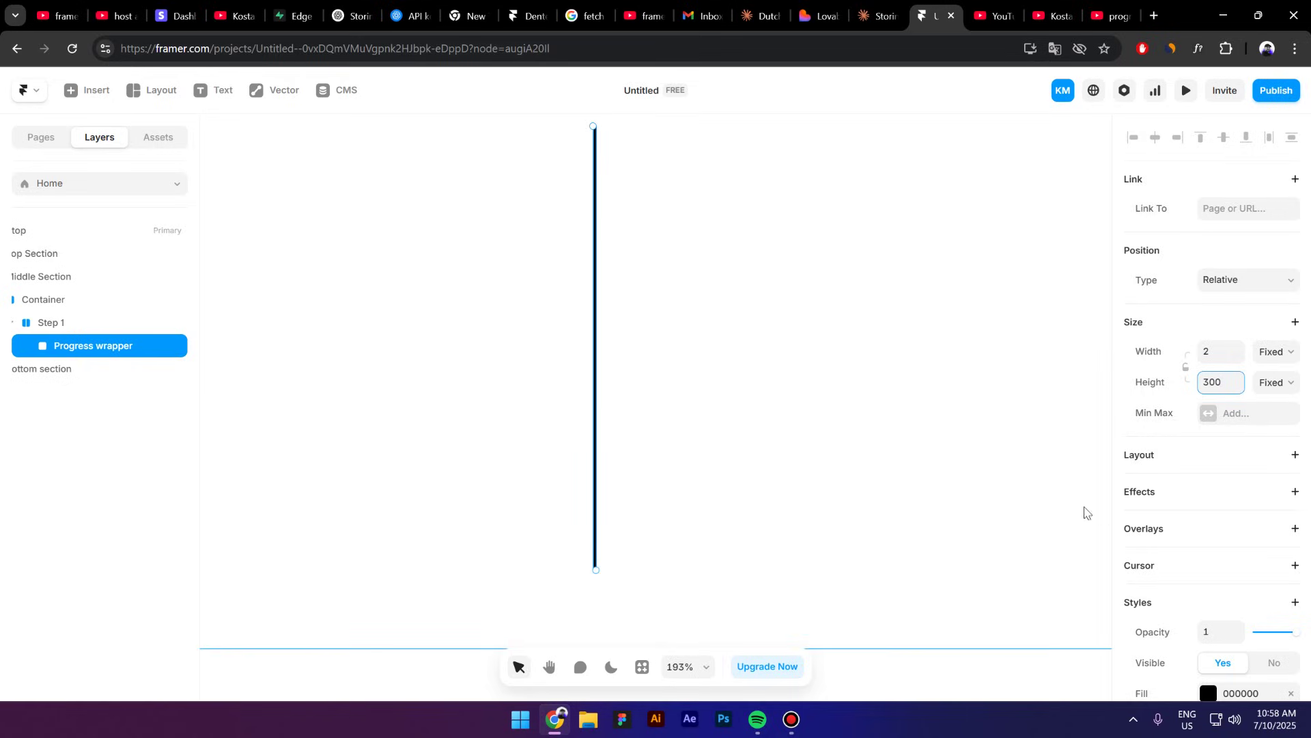
pyautogui.scroll(-3, 1310, 671)
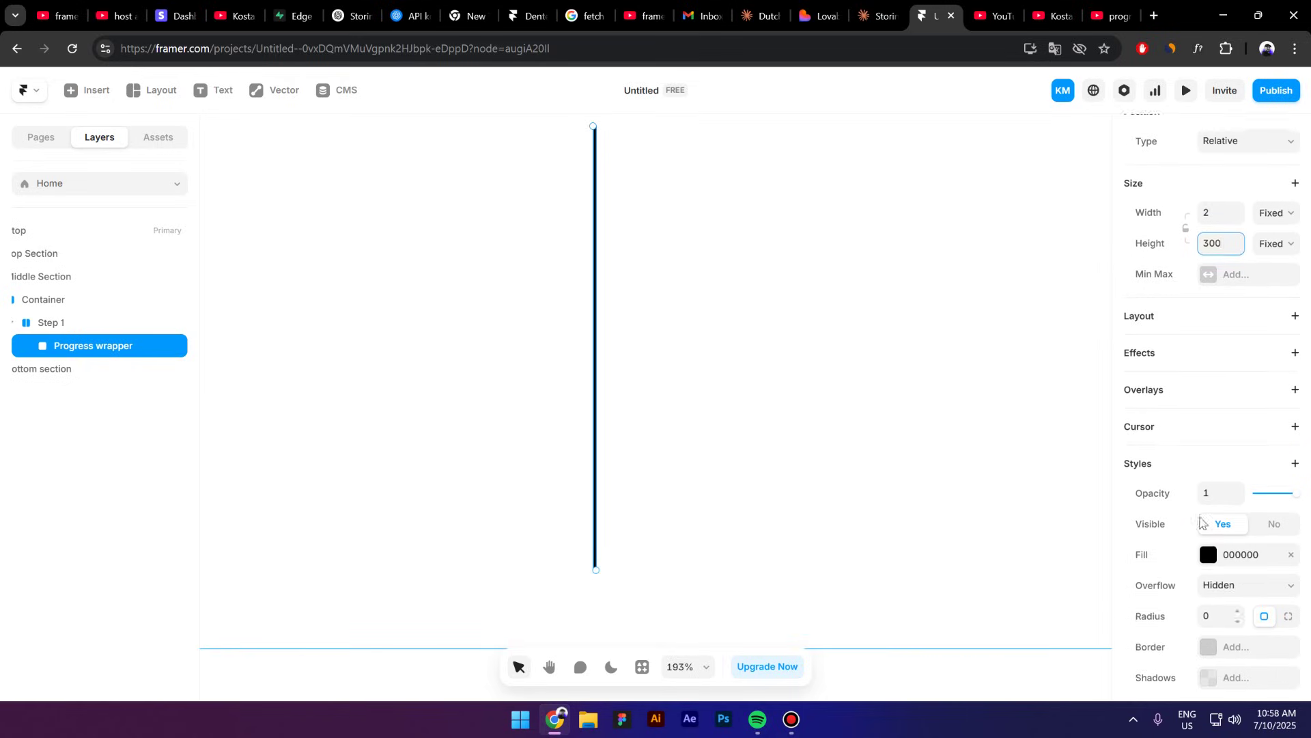
pyautogui.click(1173, 305)
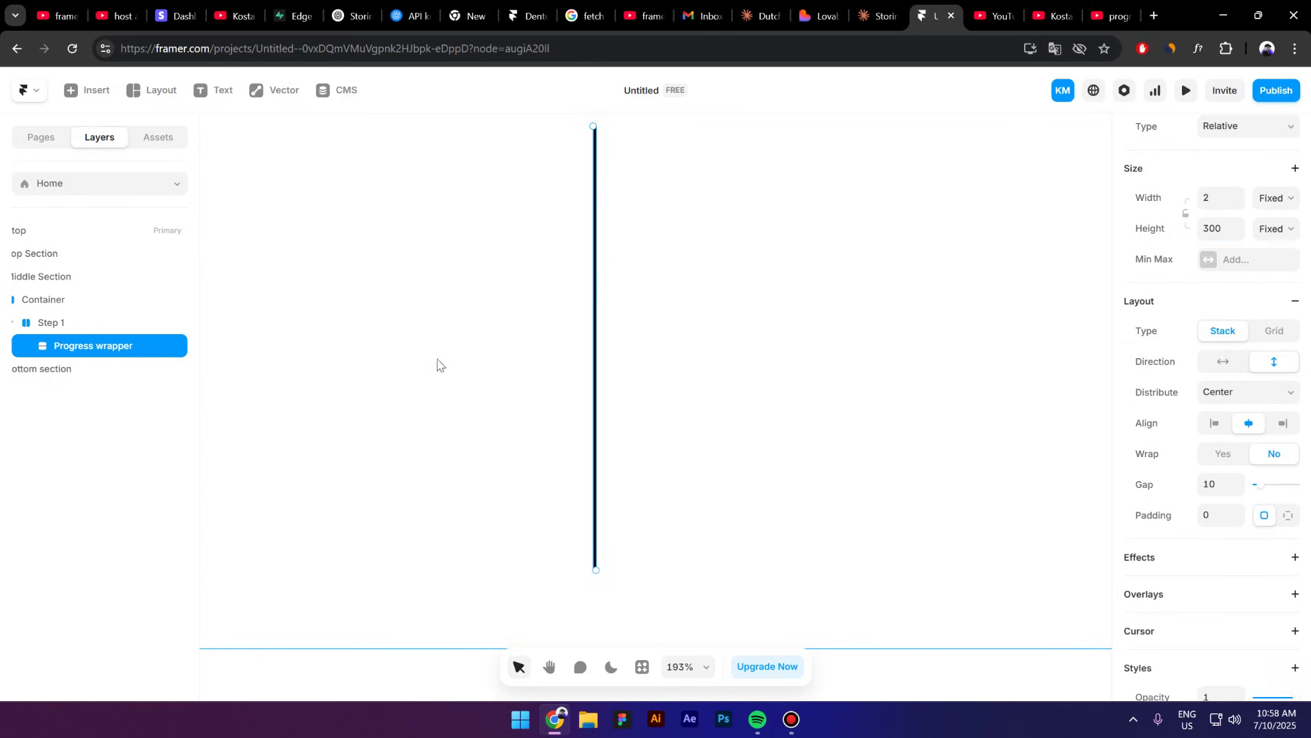
# Duplicate the Progress wrapper and nest the copy inside the original under the name "progress bar".
pyautogui.hotkey('ctrl', 'd')
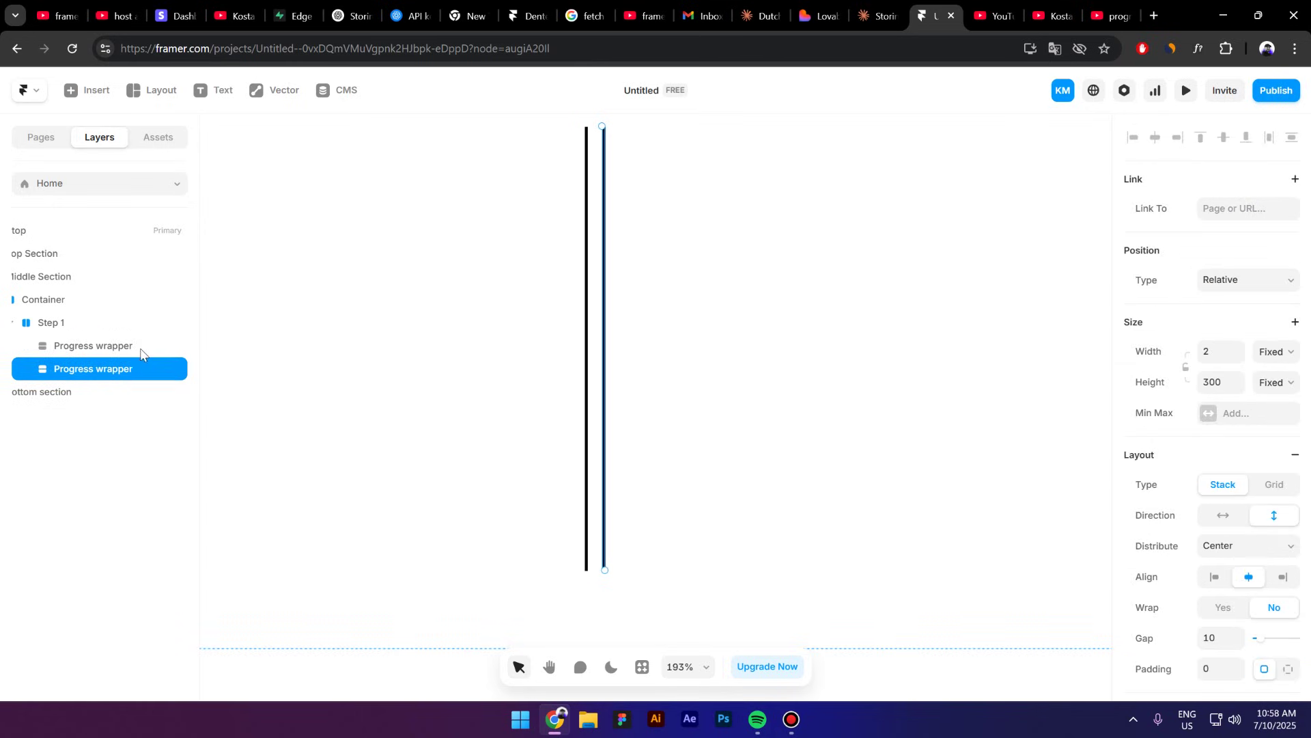
pyautogui.doubleClick(144, 374)
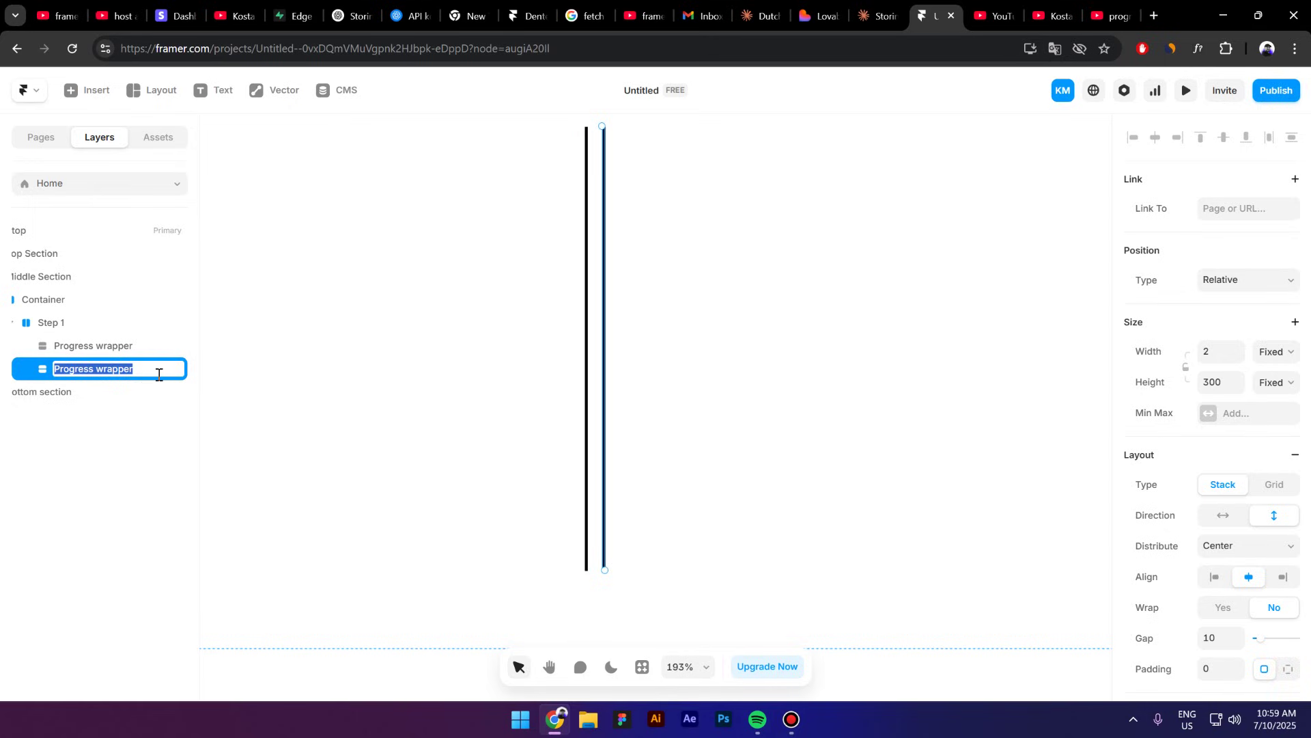
pyautogui.write('prog')
pyautogui.press('Return')
pyautogui.moveTo(98, 375); pyautogui.dragTo(107, 346)
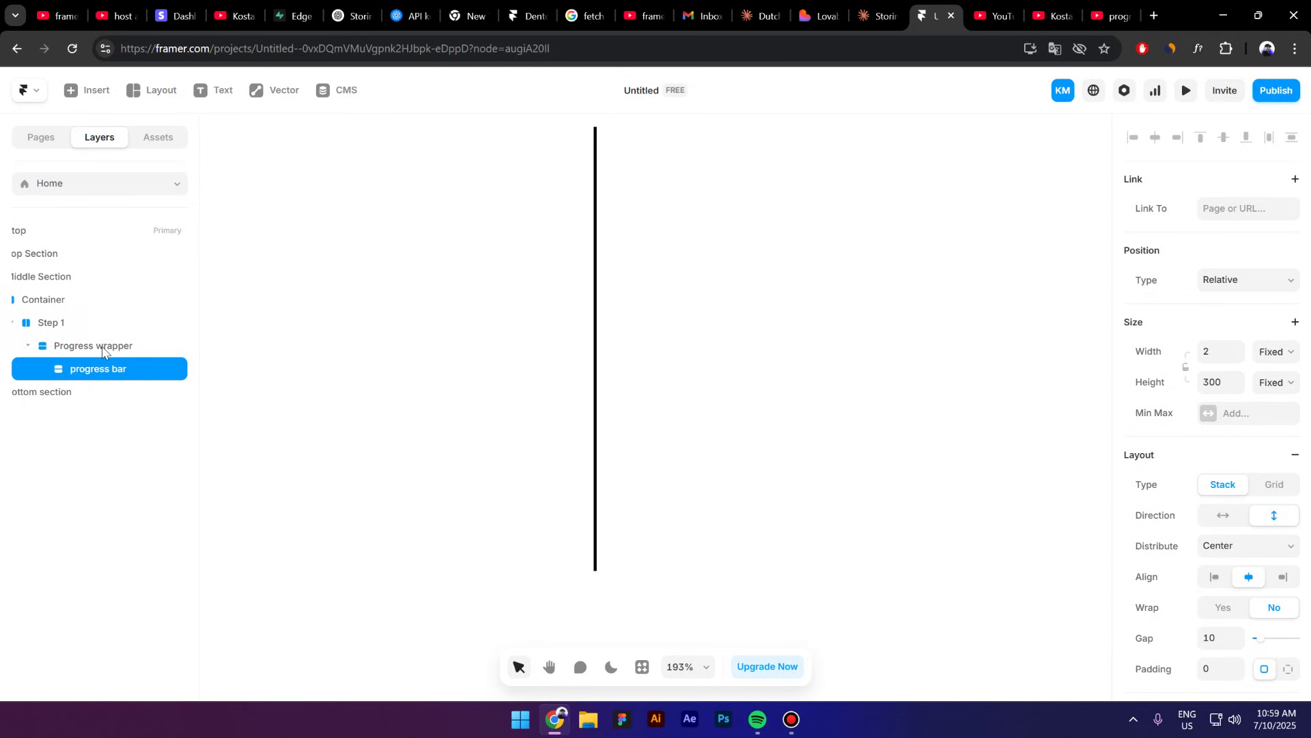
# Change the fill colour of the progress bar to blue 00AFFA.
pyautogui.scroll(-5, 1250, 519)
pyautogui.click(1206, 529)
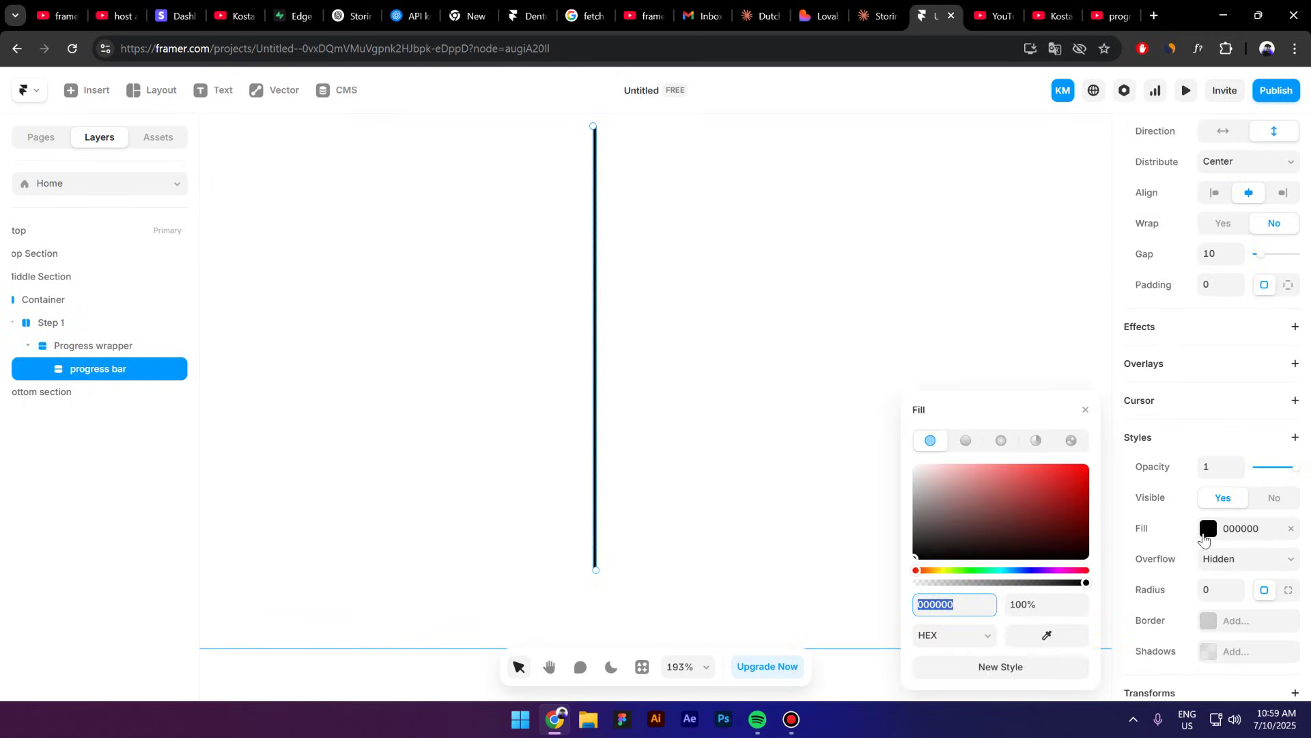
pyautogui.click(1008, 570)
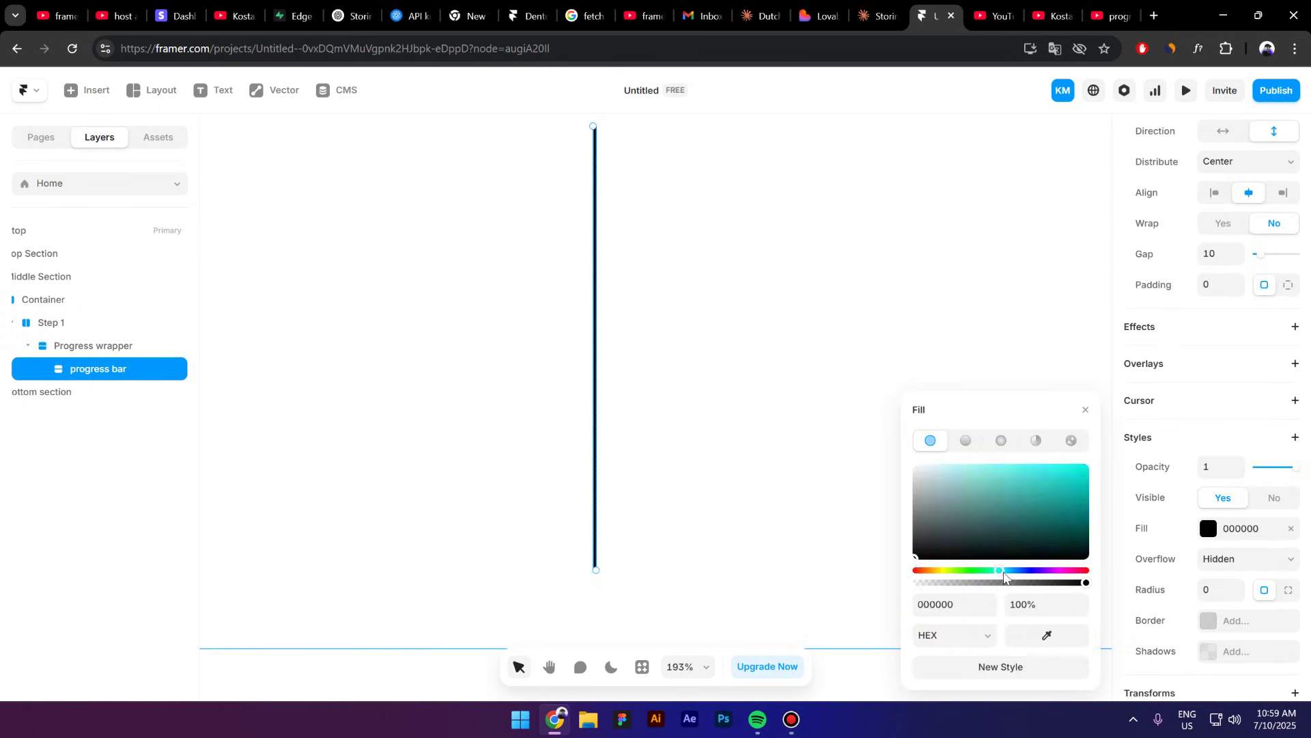
pyautogui.click(1087, 466)
pyautogui.moveTo(1009, 569); pyautogui.dragTo(1011, 574)
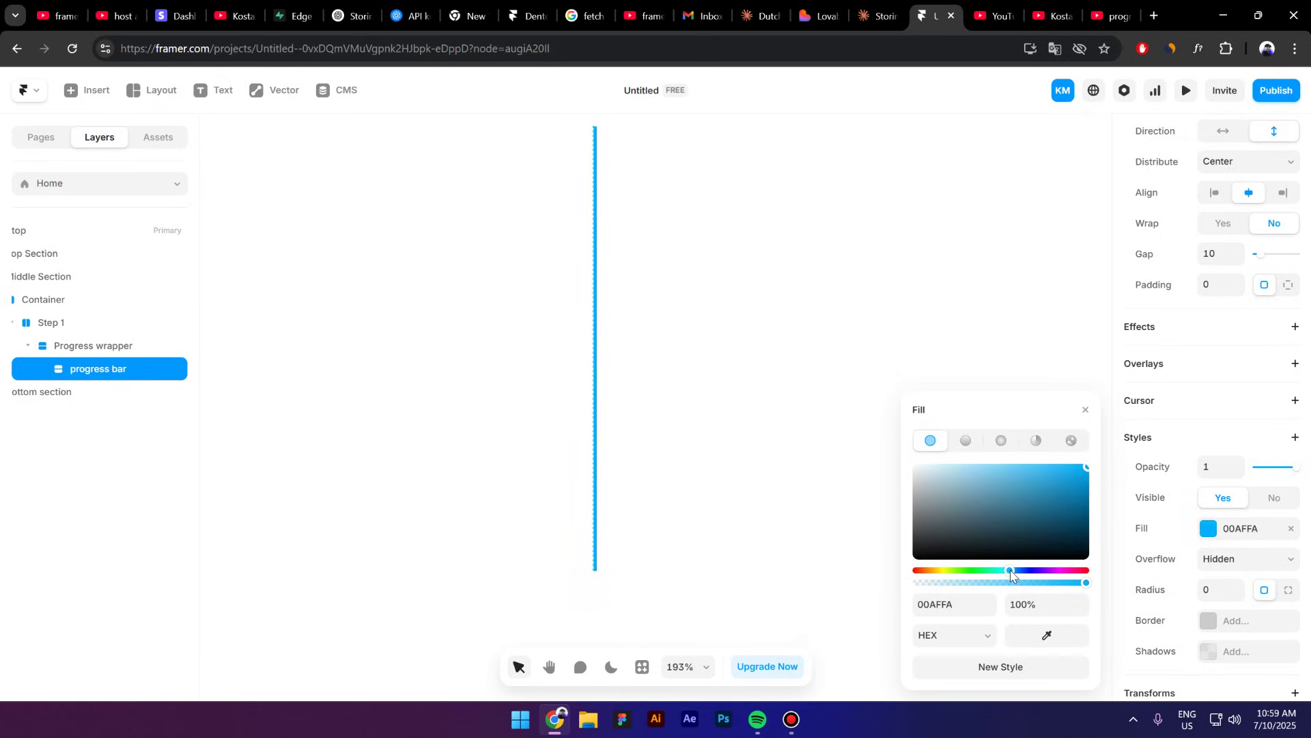
pyautogui.click(1085, 410)
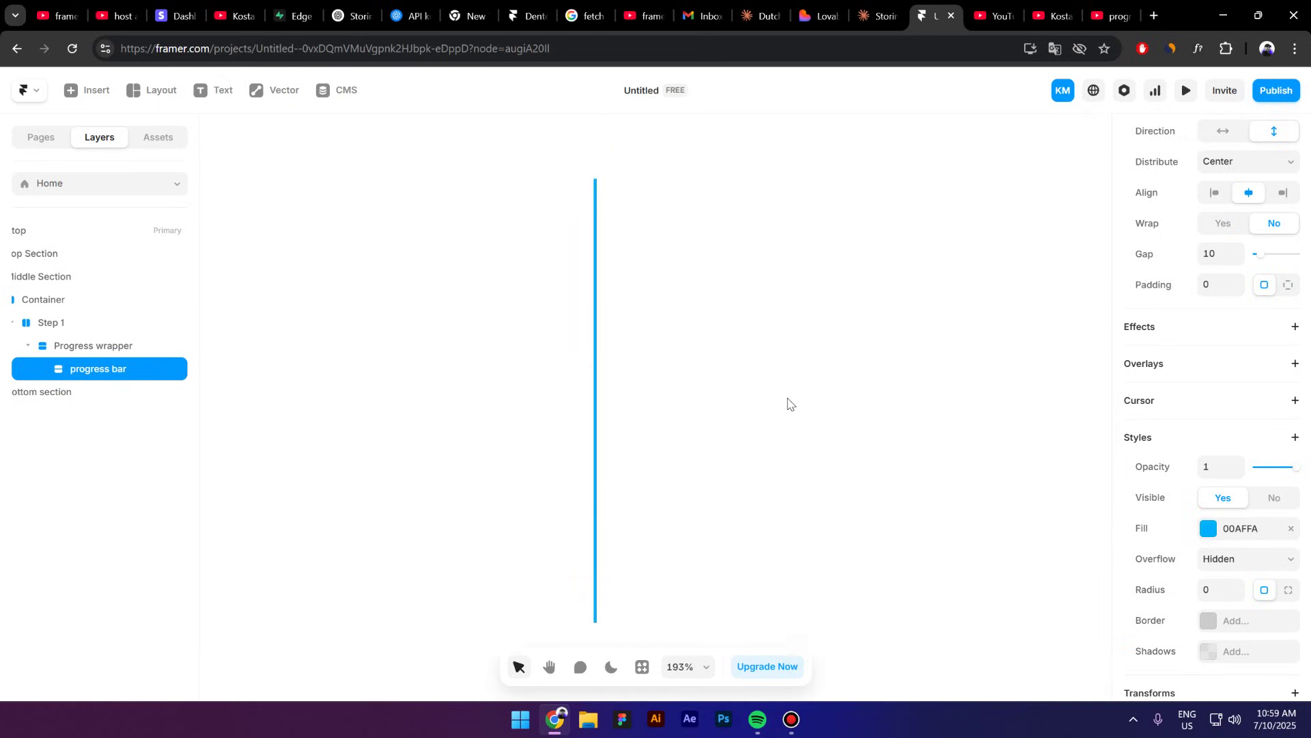
# Set the corner radius of both the Progress wrapper and the progress bar to 10.
pyautogui.scroll(-3, 626, 330)
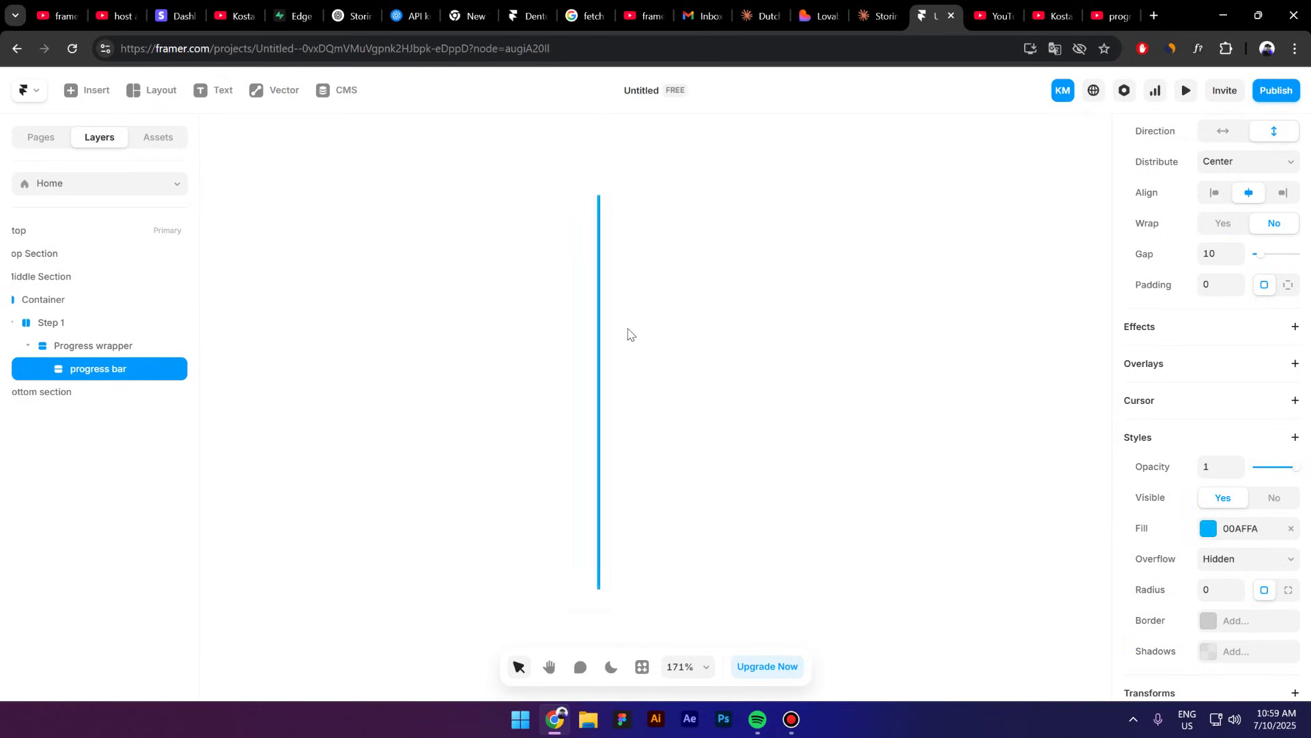
pyautogui.keyDown('shift'); pyautogui.click(95, 347); pyautogui.keyUp('shift')
pyautogui.scroll(-8, 1247, 493)
pyautogui.click(1206, 402)
pyautogui.write('10')
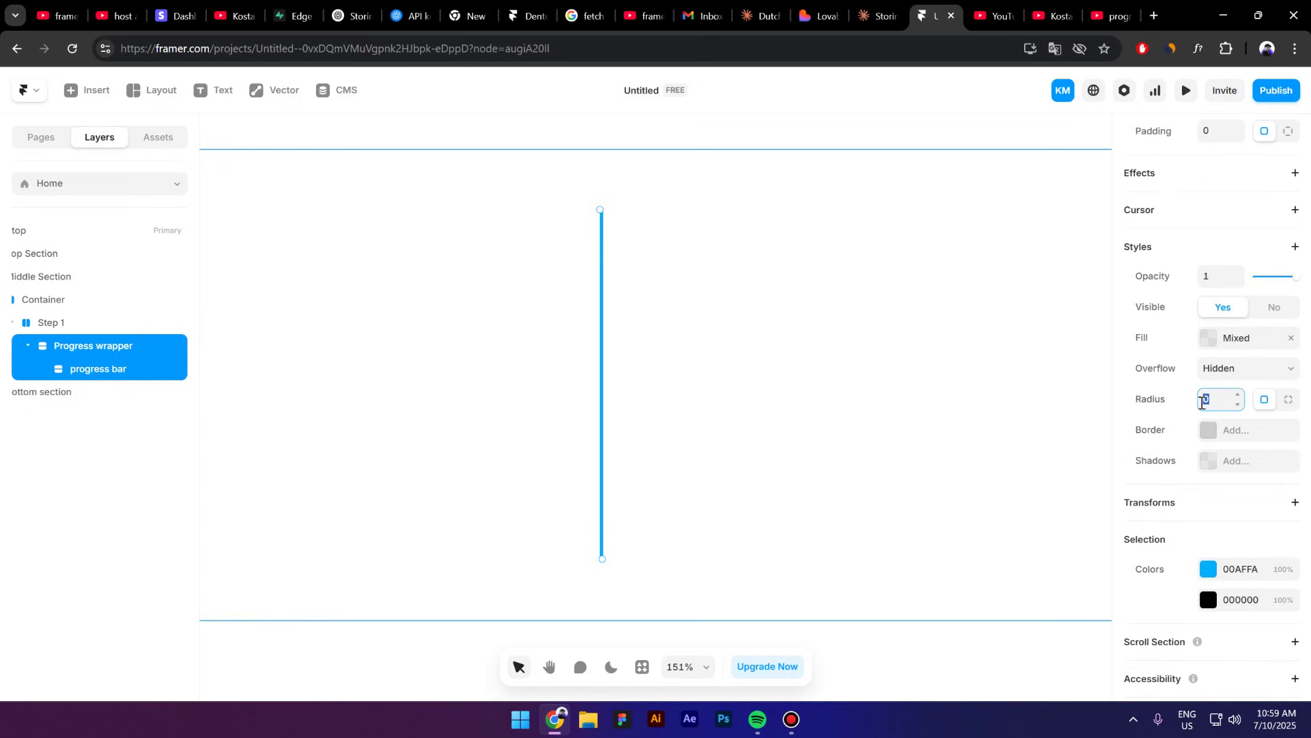
# Set the height of the Step 1 frame to Fit Content.
pyautogui.click(761, 471)
pyautogui.scroll(-5, 597, 403)
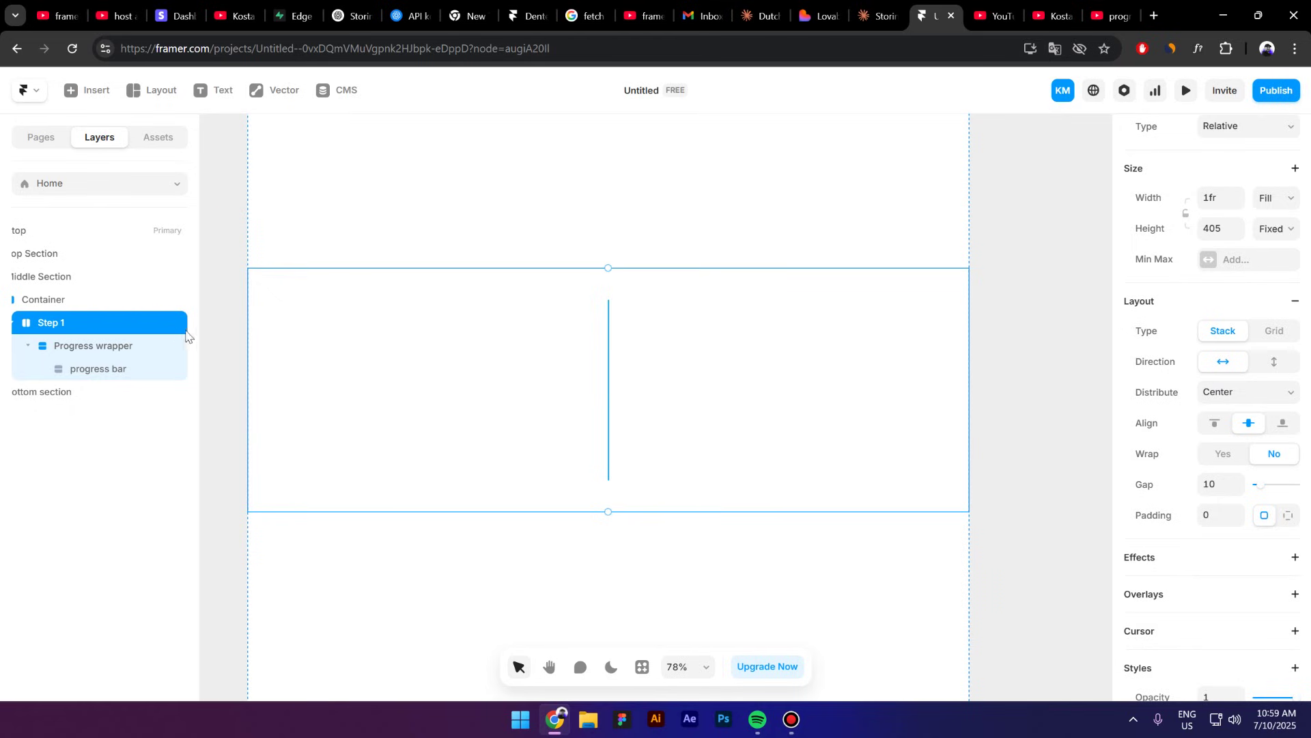
pyautogui.moveTo(199, 333); pyautogui.dragTo(237, 336)
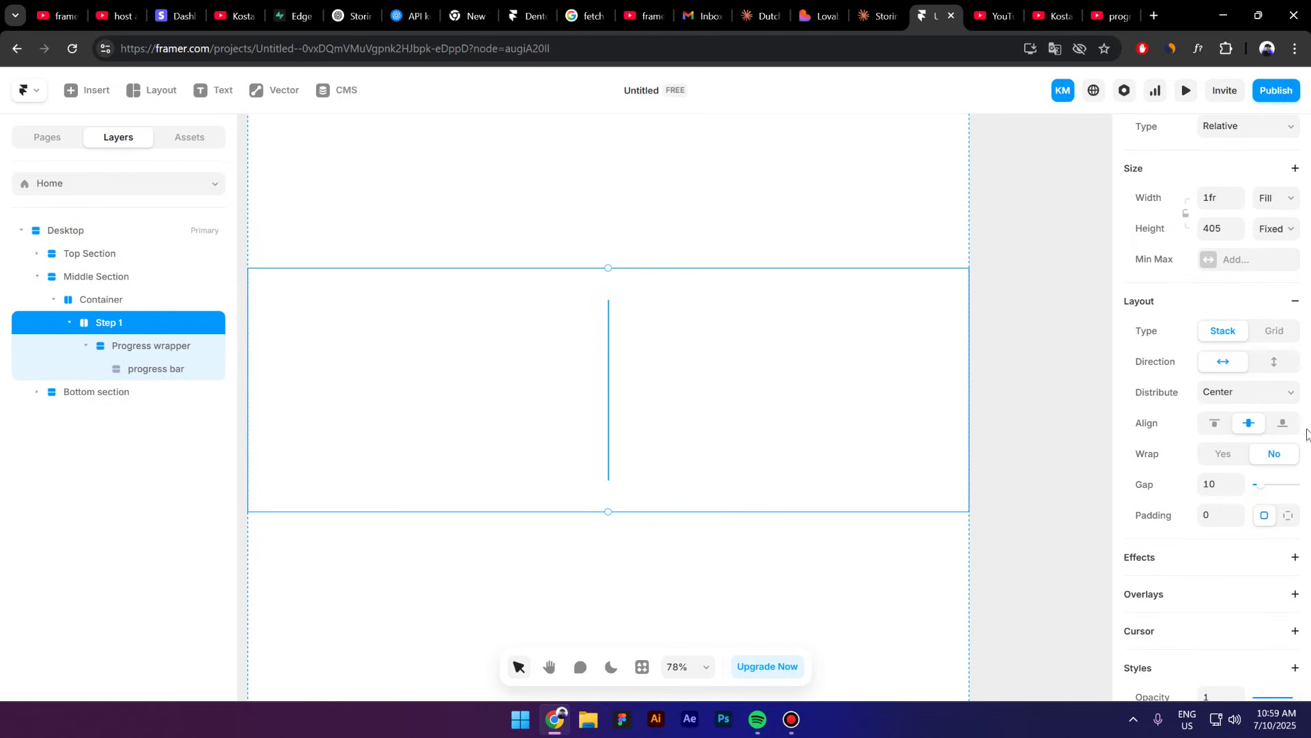
pyautogui.click(1277, 229)
pyautogui.click(1277, 305)
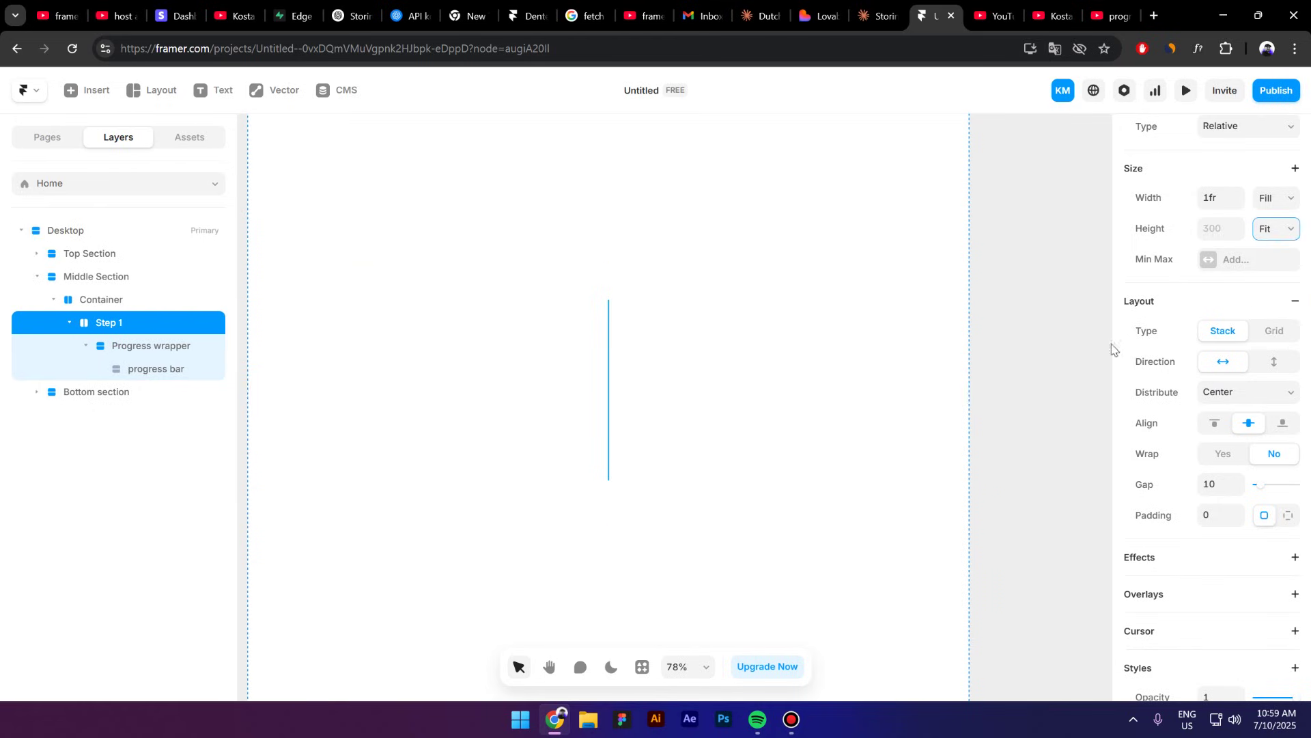
pyautogui.scroll(-7, 1229, 542)
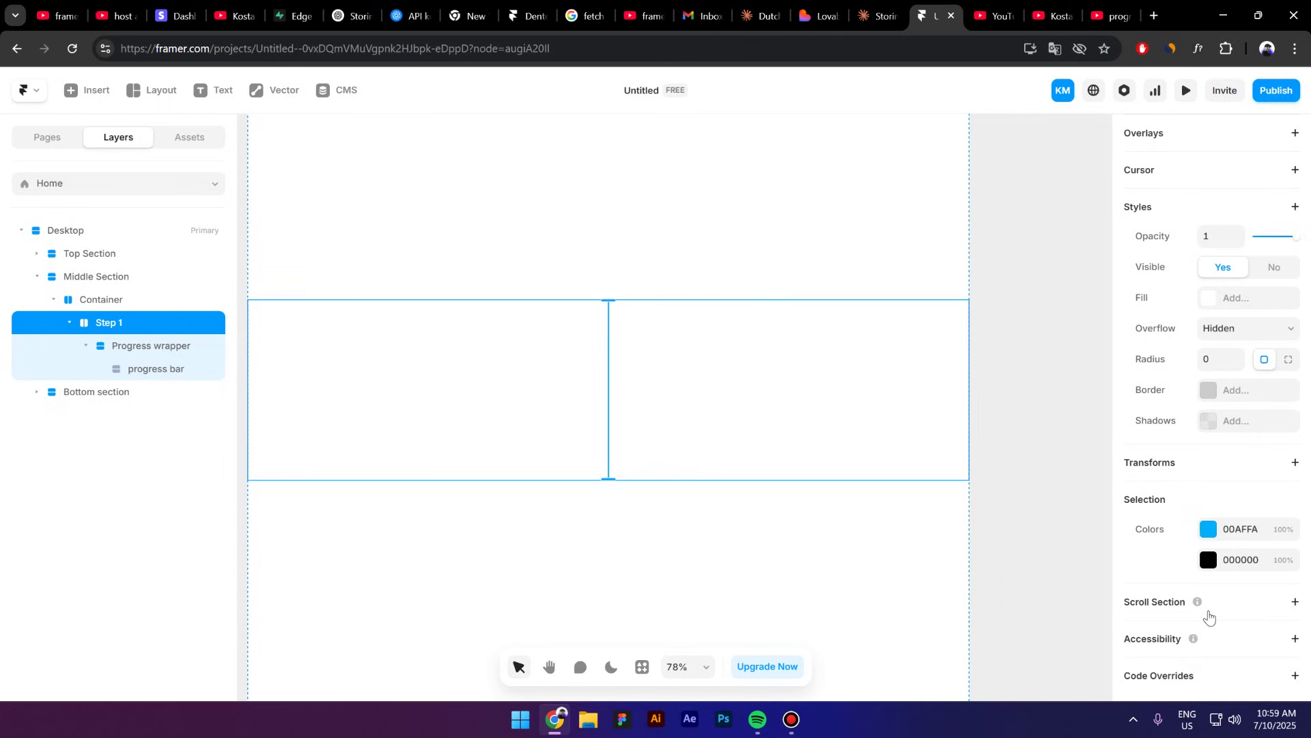
# Add a scroll section named step-1 to the Step 1 frame.
pyautogui.click(1228, 631)
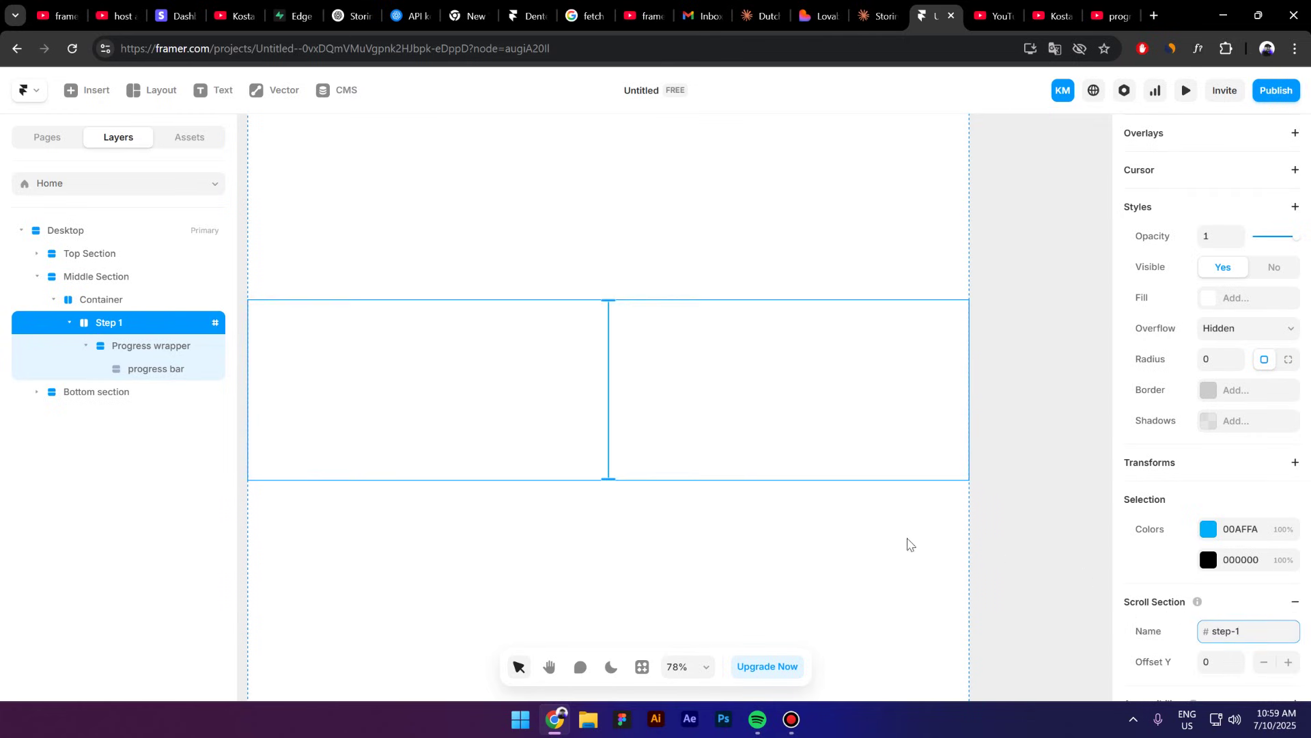
# Draw a square frame of about 43 px in the Container and round it into a circle with radius 22.
pyautogui.click(154, 92)
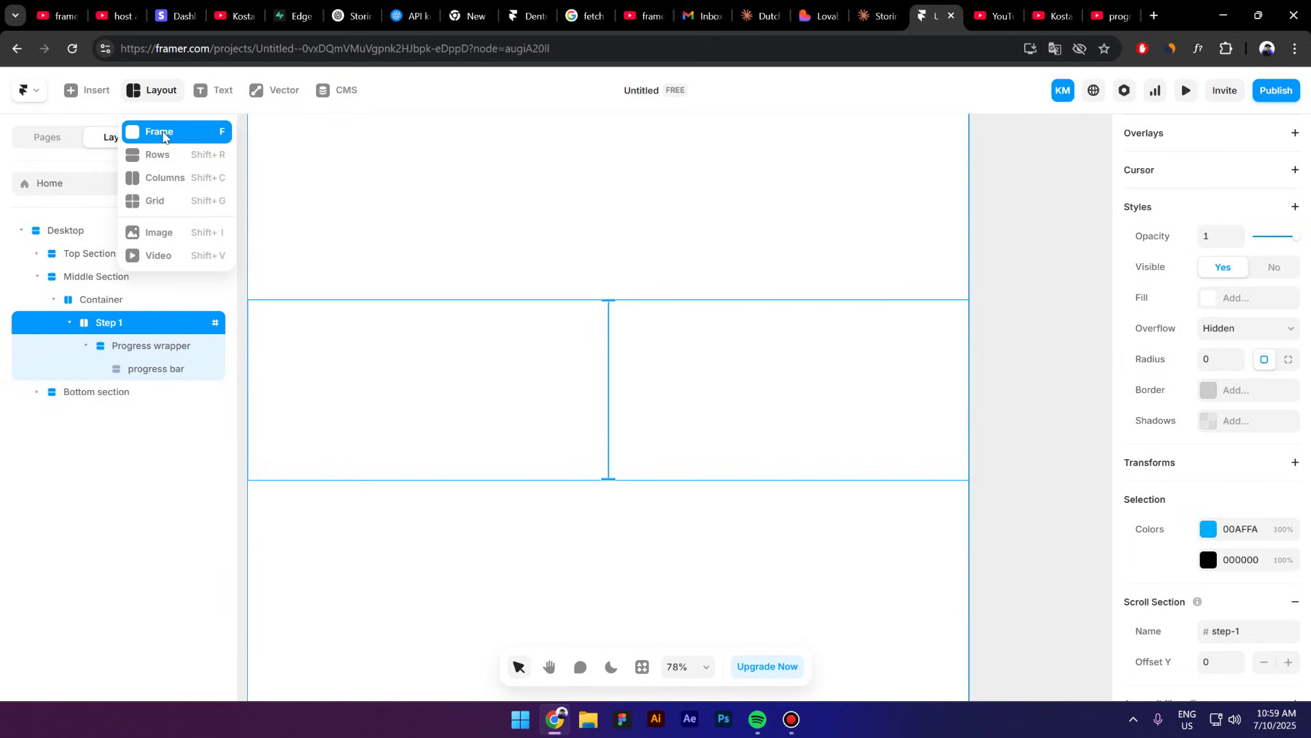
pyautogui.click(163, 136)
pyautogui.moveTo(585, 517); pyautogui.dragTo(612, 542)
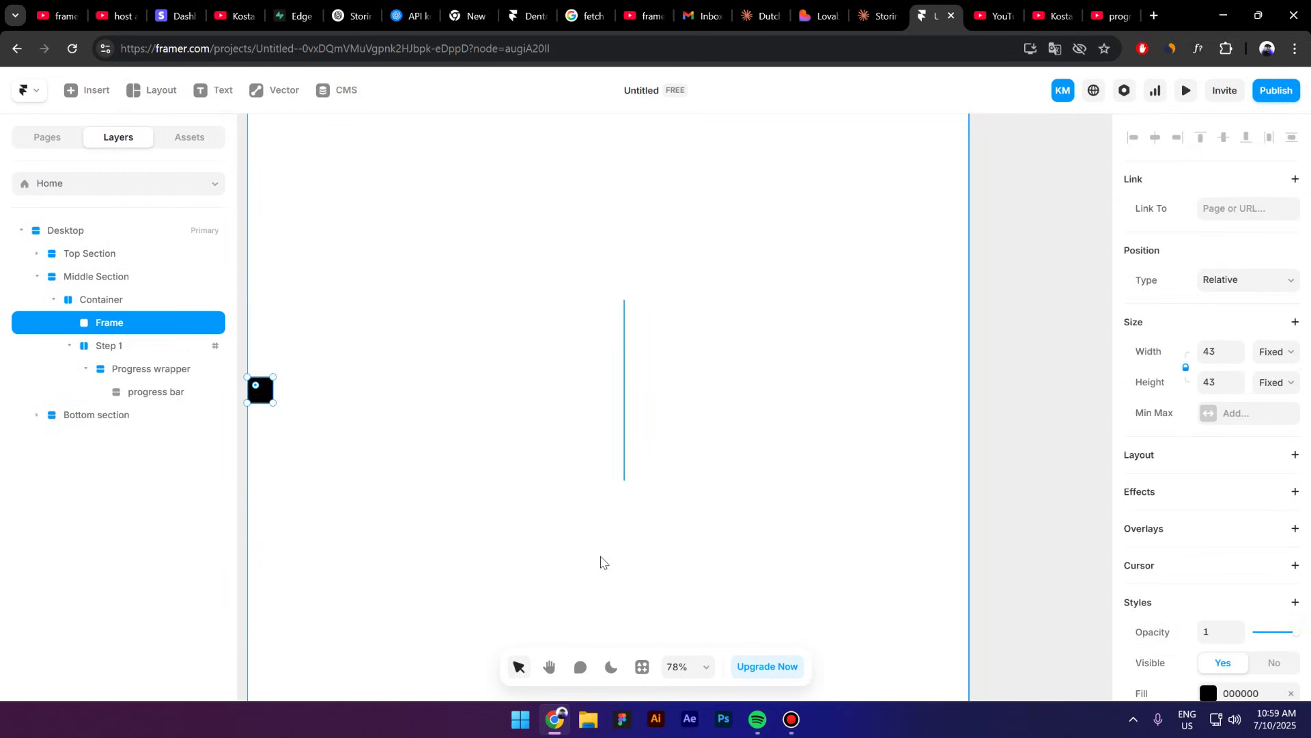
pyautogui.scroll(3, 601, 562)
pyautogui.scroll(-3, 669, 526)
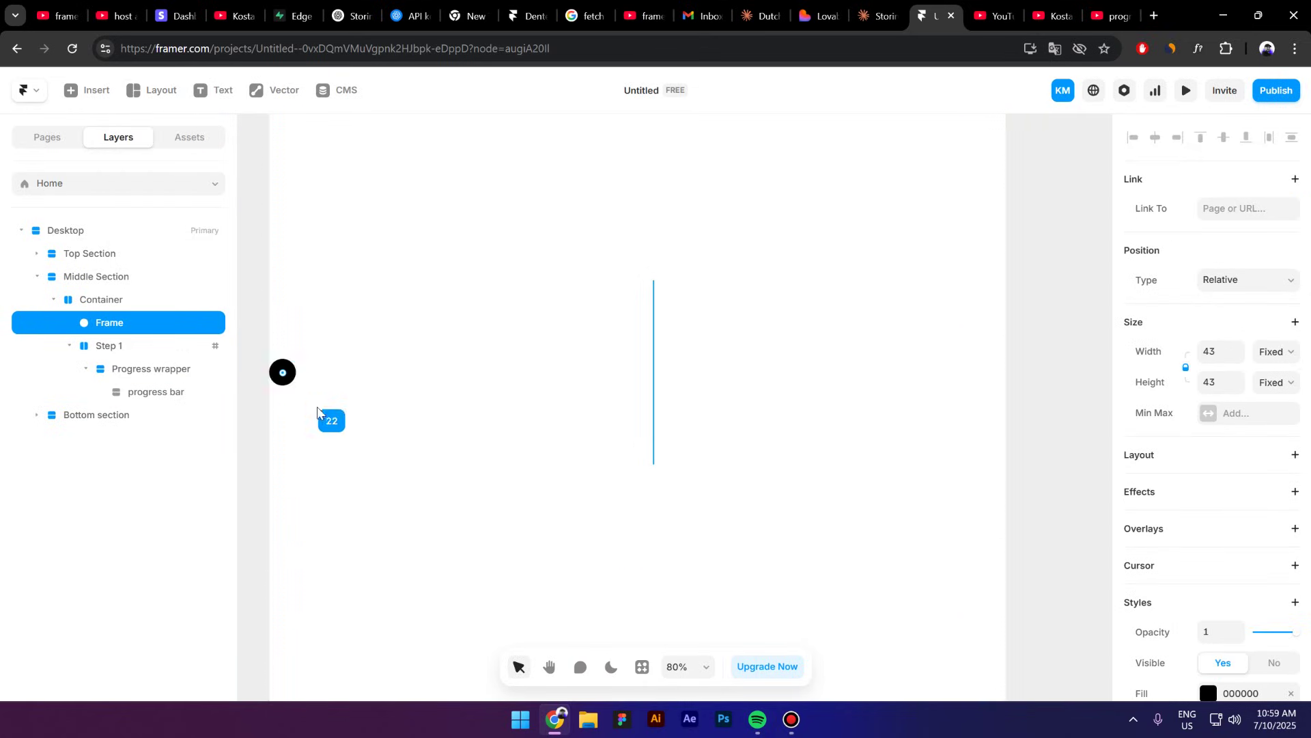
# Move the circle frame from the Container into the Step 1 frame, below the Progress wrapper.
pyautogui.press('Delete')
pyautogui.click(129, 328)
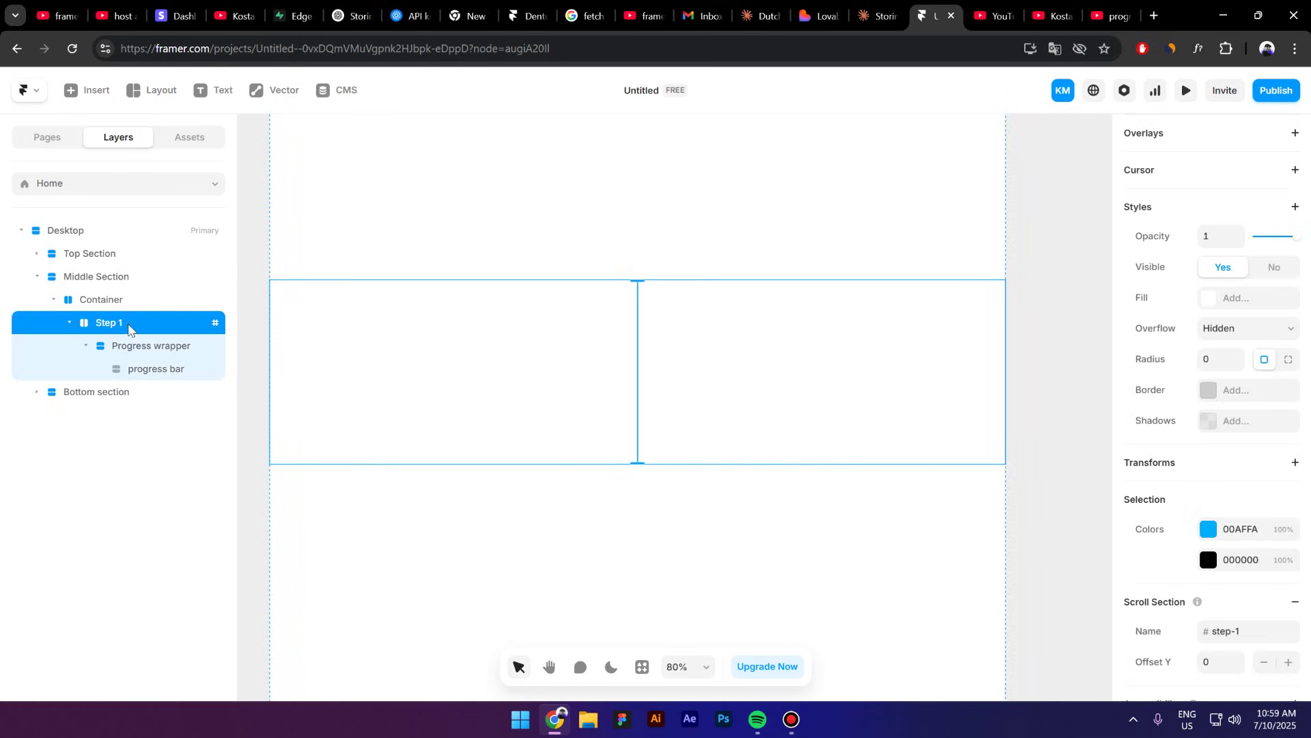
pyautogui.hotkey('ctrl', 'z')
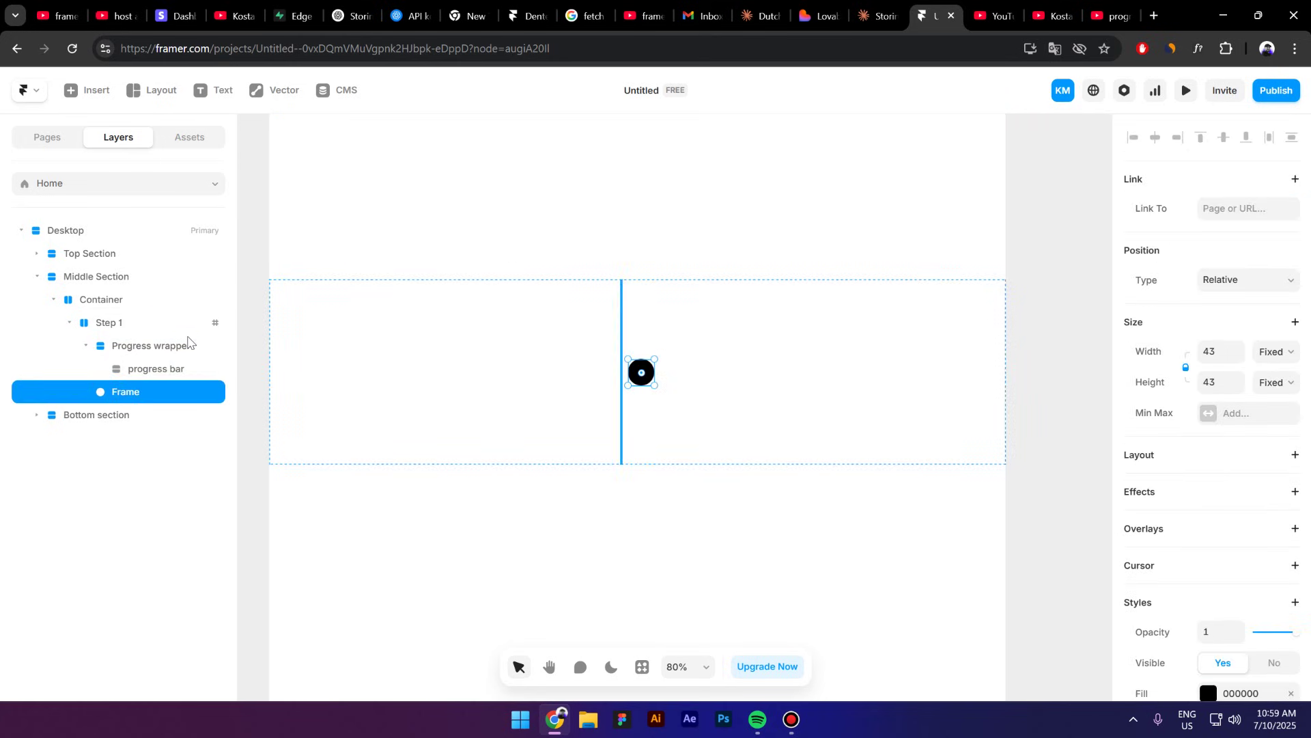
# Change the stack direction of the Step 1 frame to vertical.
pyautogui.click(118, 325)
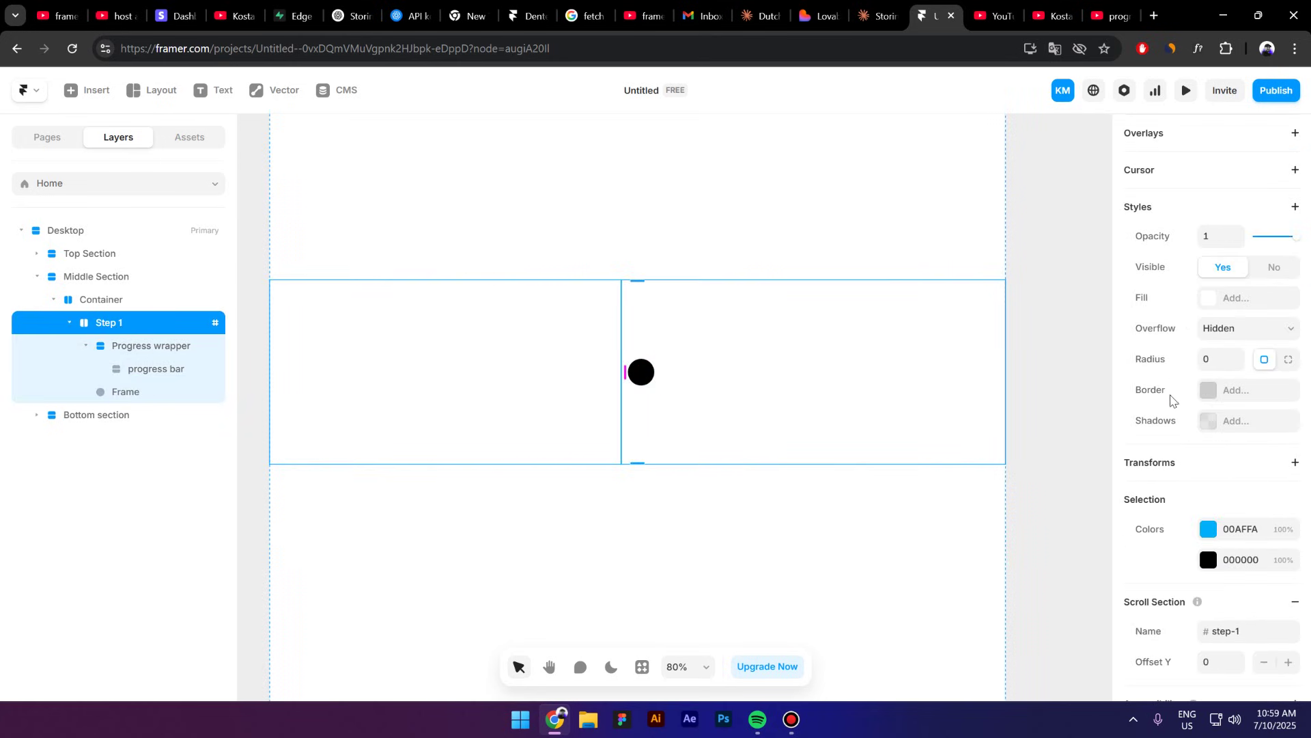
pyautogui.scroll(1, 1172, 403)
pyautogui.scroll(4, 1159, 351)
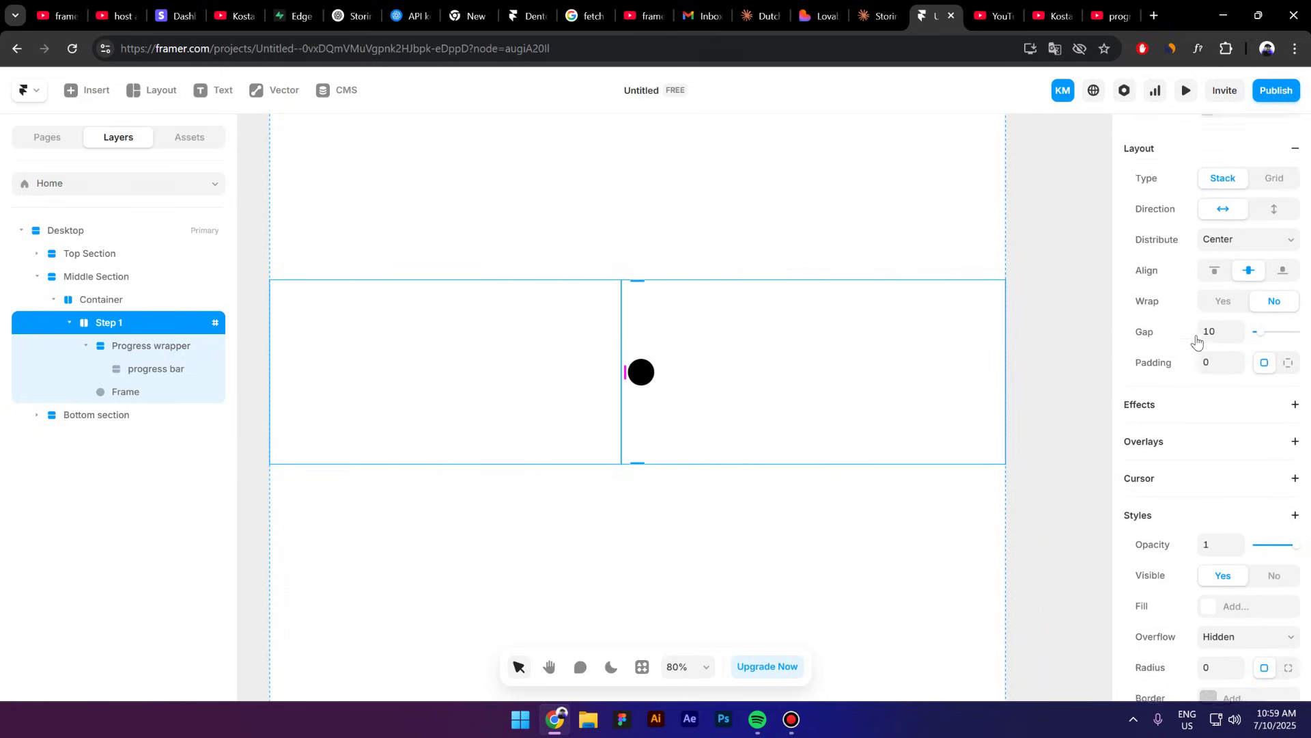
pyautogui.click(1267, 287)
pyautogui.scroll(5, 625, 495)
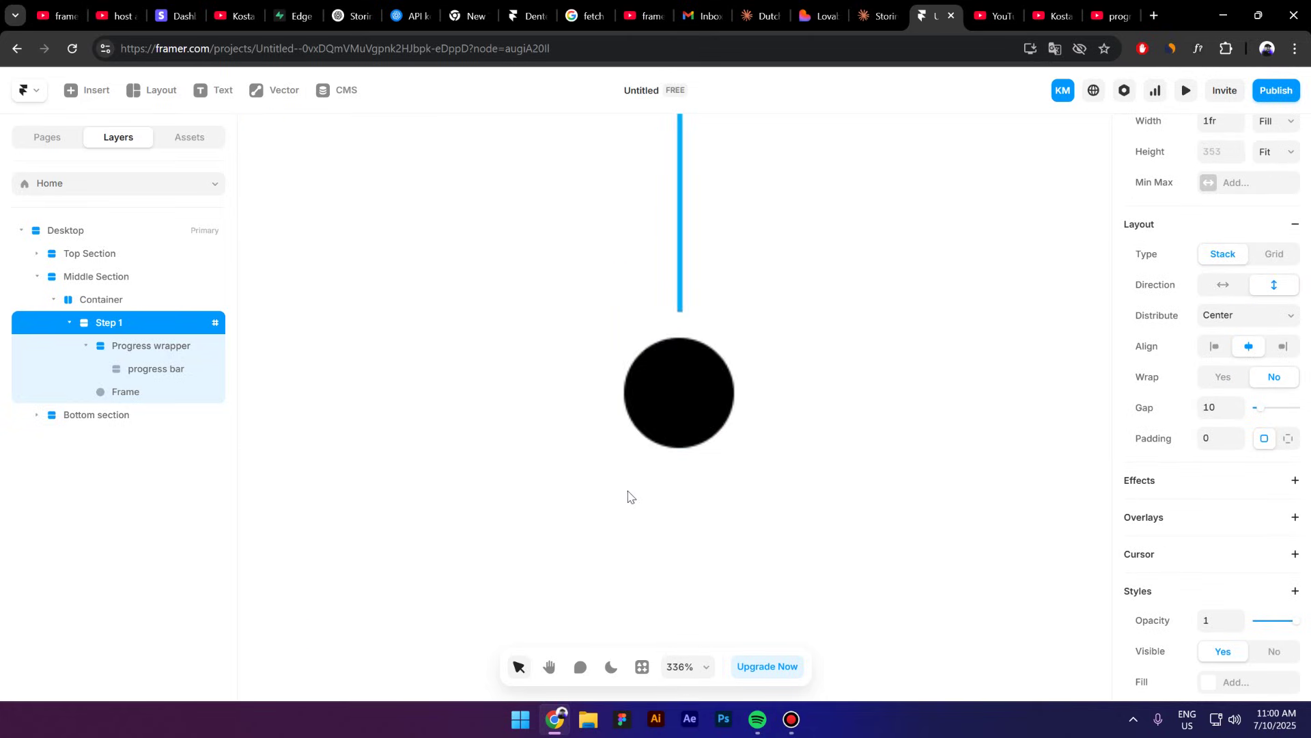
# Rename the circle frame to Circle 1 and set its width and height to 32.
pyautogui.click(459, 512)
pyautogui.click(151, 397)
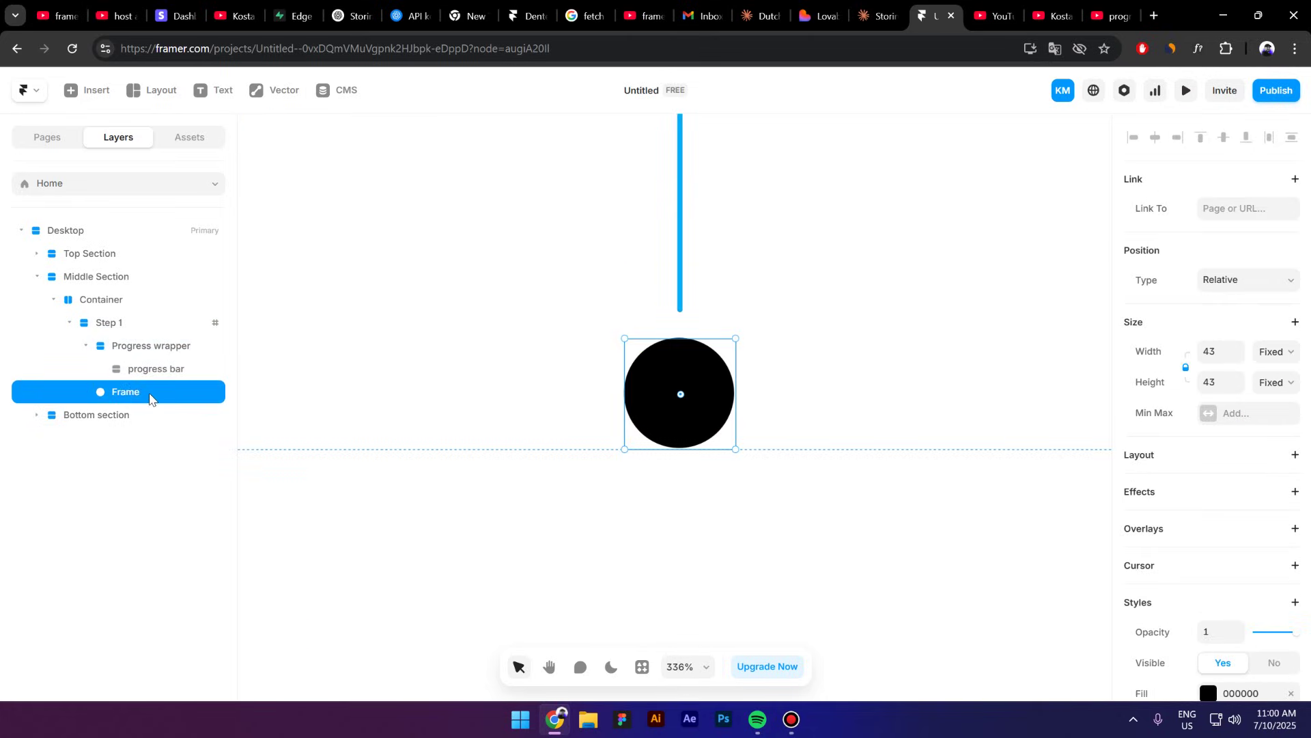
pyautogui.doubleClick(128, 391)
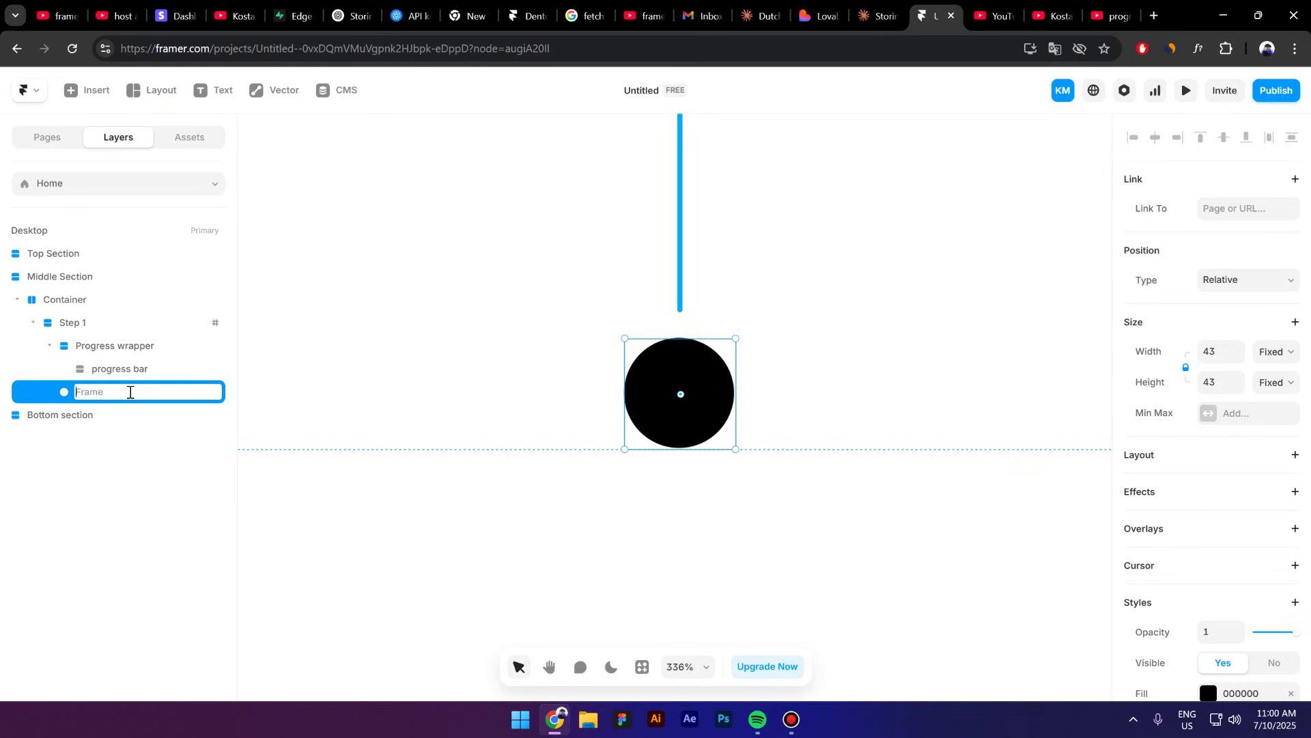
pyautogui.press('Return')
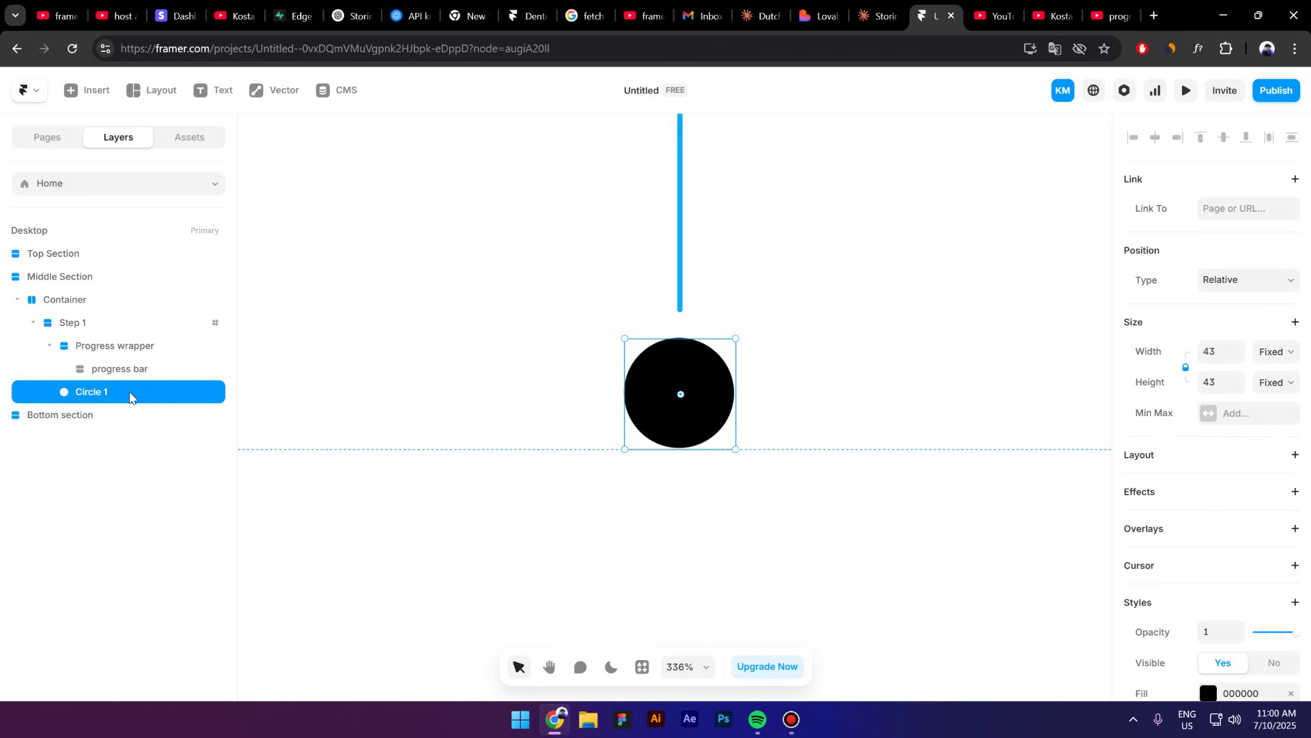
pyautogui.click(1216, 358)
pyautogui.write('32')
pyautogui.press('Return')
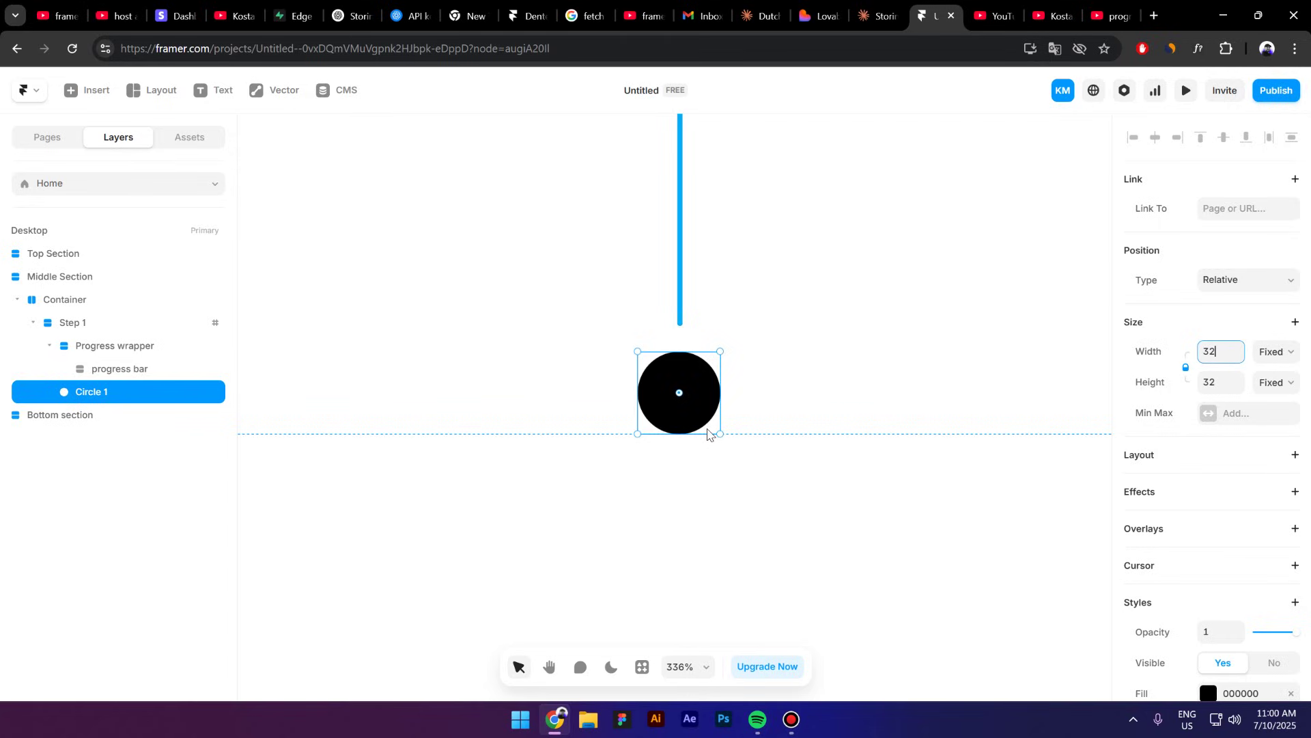
# Place the text "1" inside Circle 1 and centre it by giving the circle a stack layout.
pyautogui.click(214, 90)
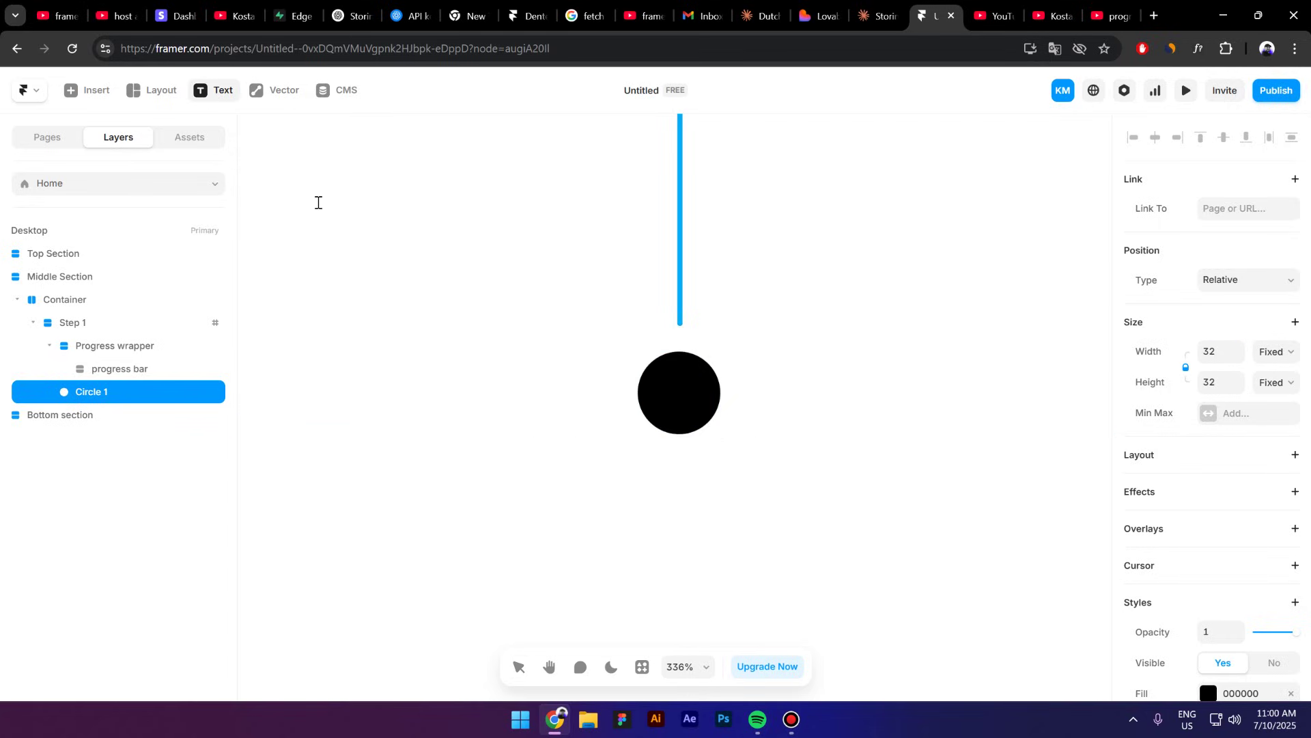
pyautogui.click(663, 397)
pyautogui.write('1')
pyautogui.press('Escape')
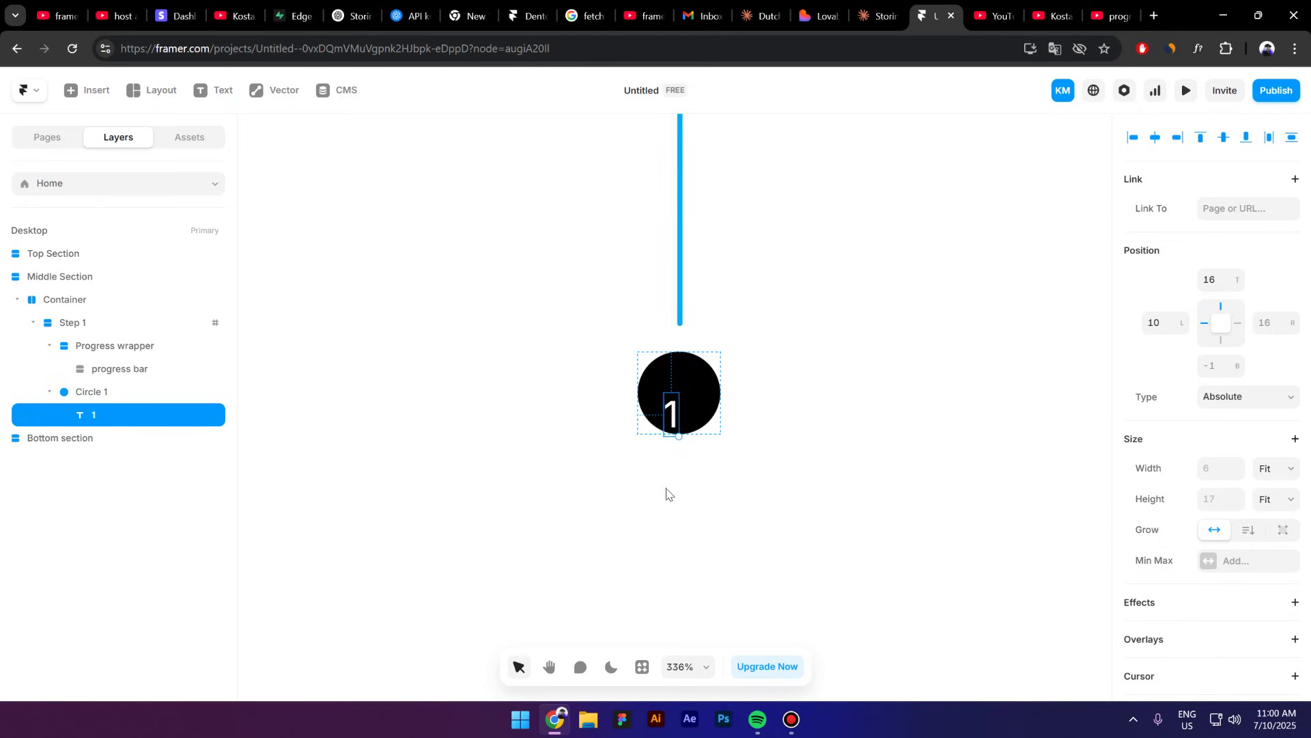
pyautogui.hotkey('shift', 'a')
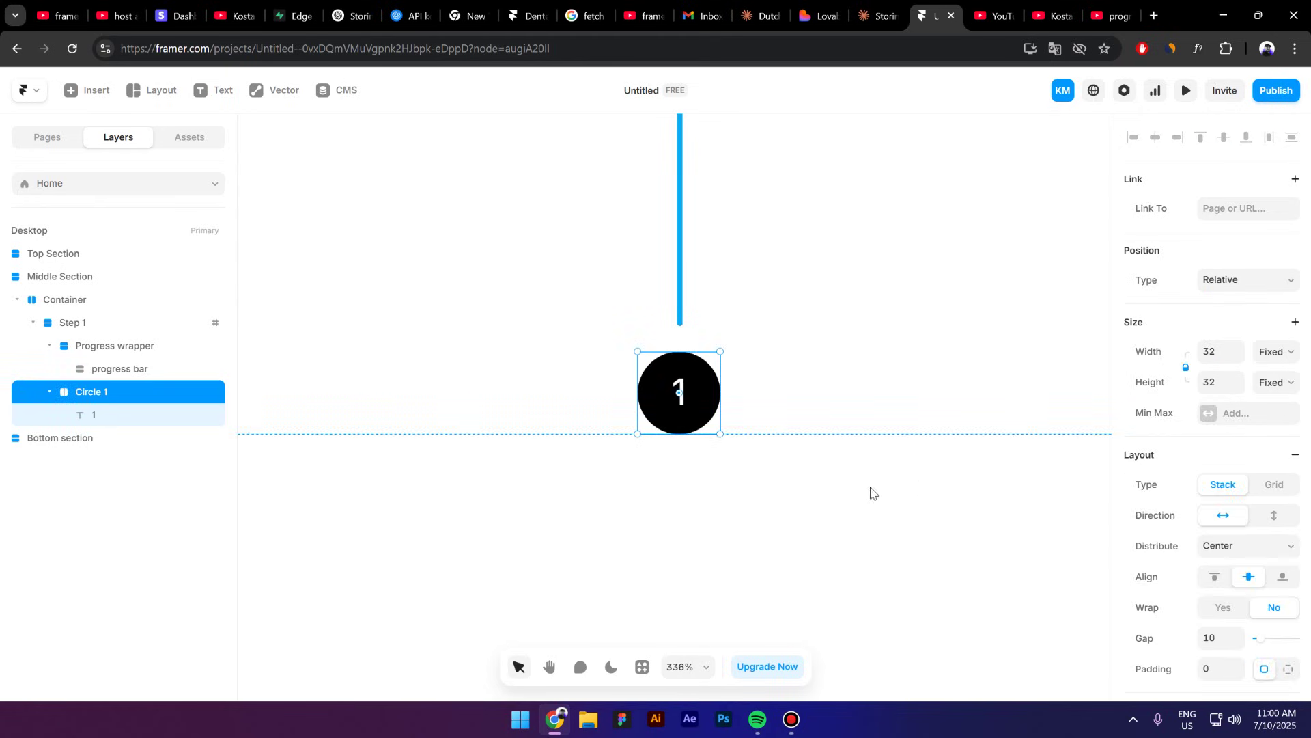
pyautogui.click(657, 530)
# Change the fill of Circle 1 to blue 00AFFA, sampled from the progress bar.
pyautogui.click(697, 396)
pyautogui.scroll(-6, 1229, 523)
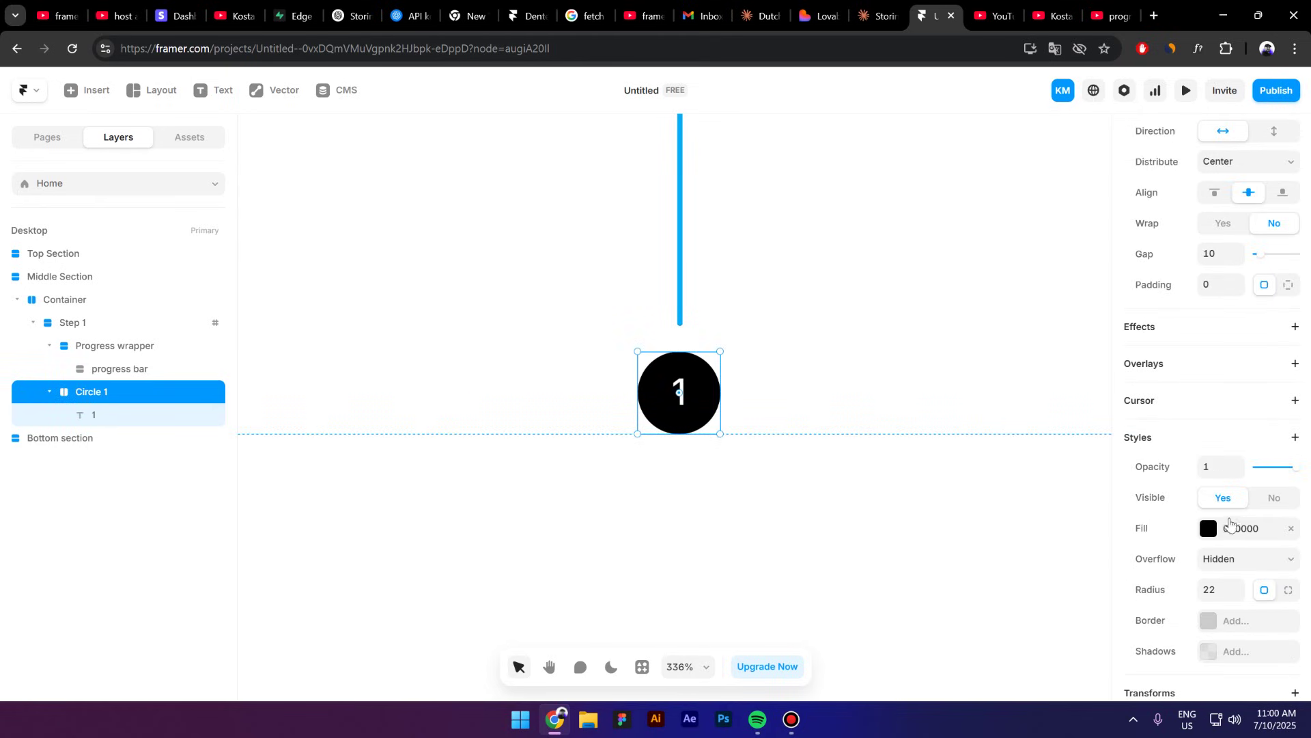
pyautogui.click(1229, 524)
pyautogui.click(1028, 607)
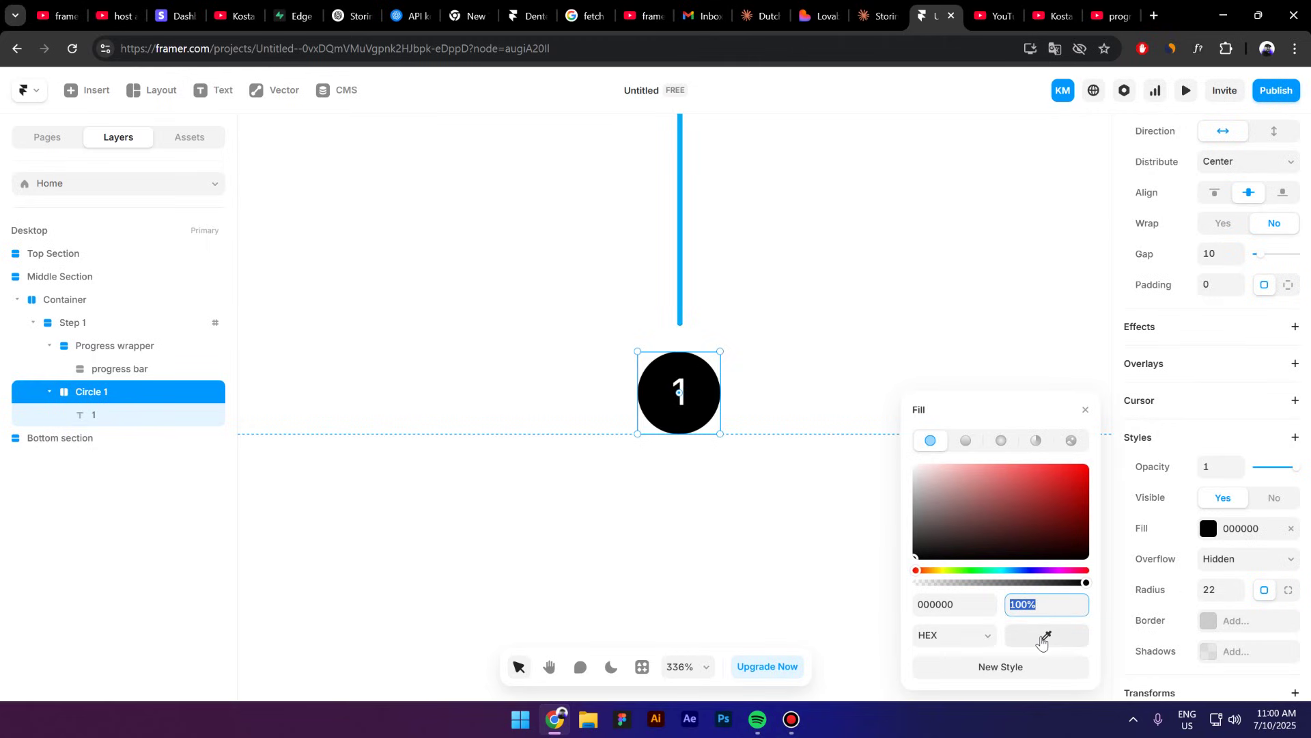
pyautogui.click(1041, 637)
pyautogui.click(680, 281)
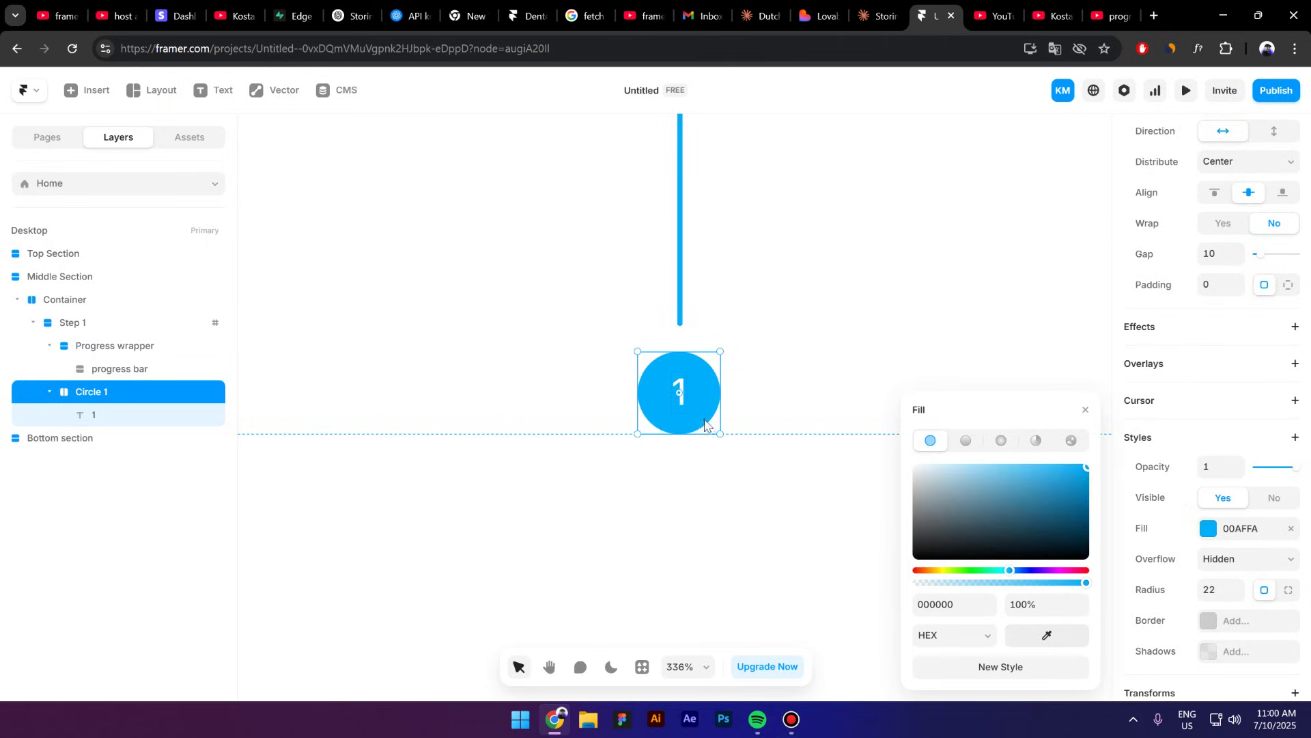
# Set the font size of the number inside Circle 1 to 16.
pyautogui.doubleClick(705, 425)
pyautogui.scroll(-6, 1148, 505)
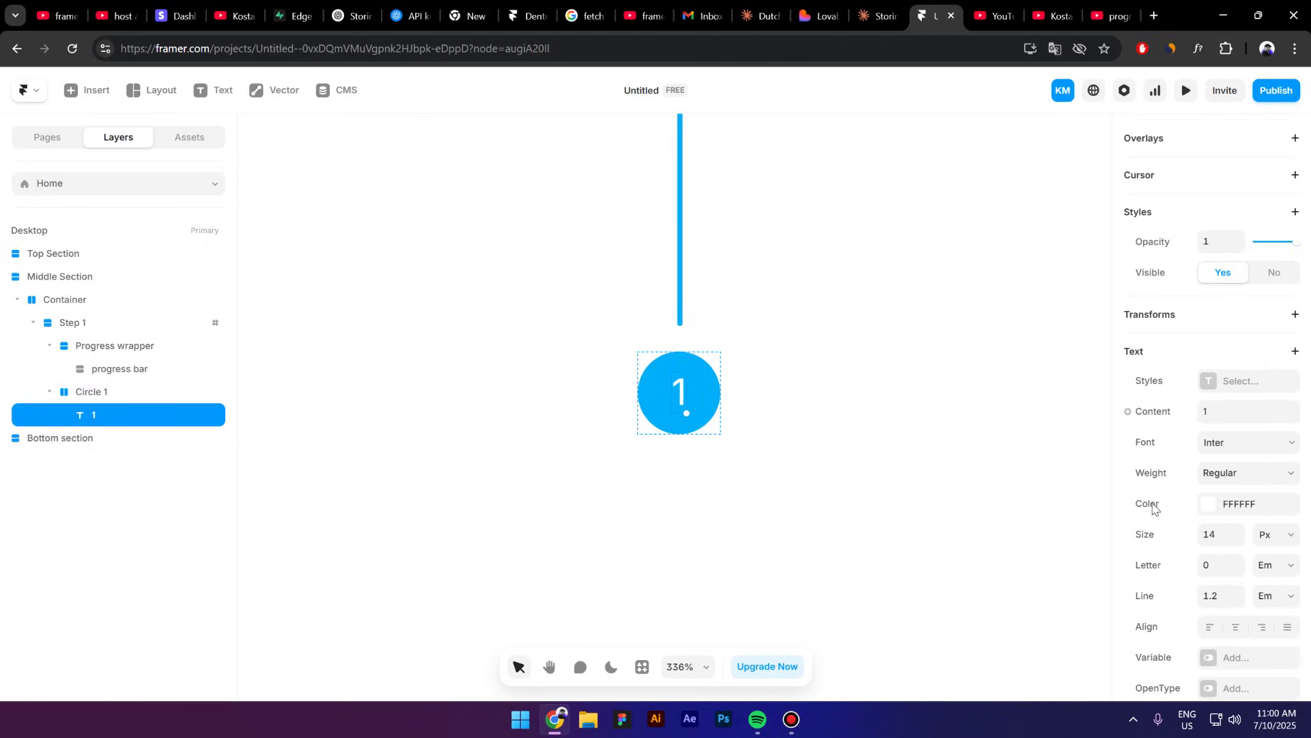
pyautogui.click(1215, 530)
pyautogui.write('16')
pyautogui.click(703, 357)
pyautogui.scroll(-5, 673, 370)
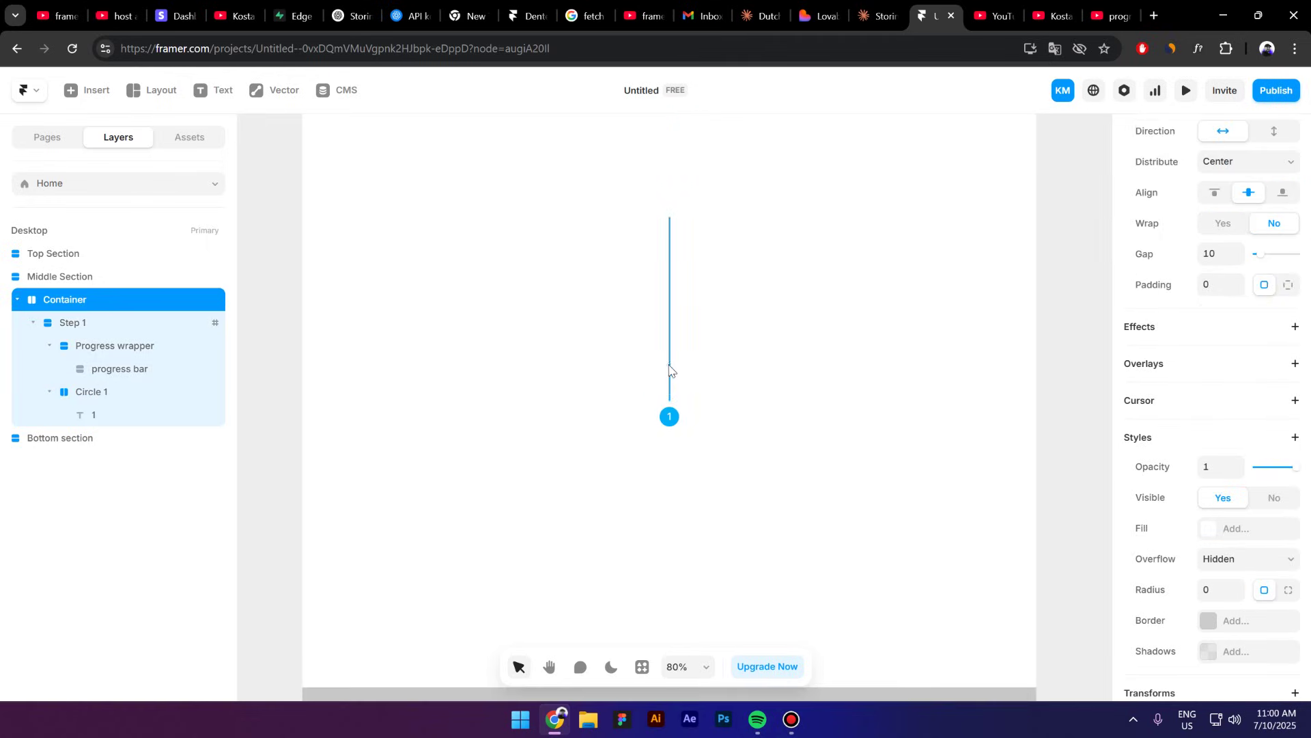
pyautogui.press('Escape')
# Add a Scroll Transform effect to the progress bar with the trigger Section in View.
pyautogui.click(144, 374)
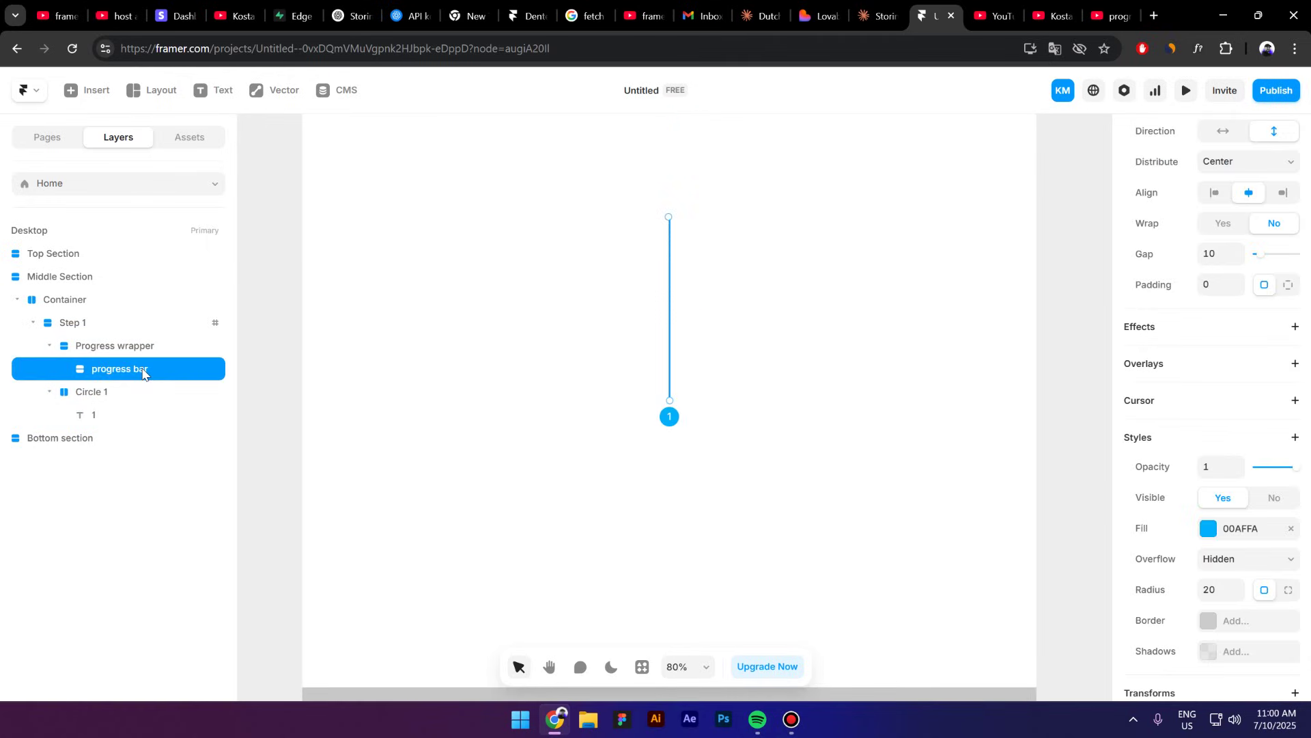
pyautogui.click(1171, 332)
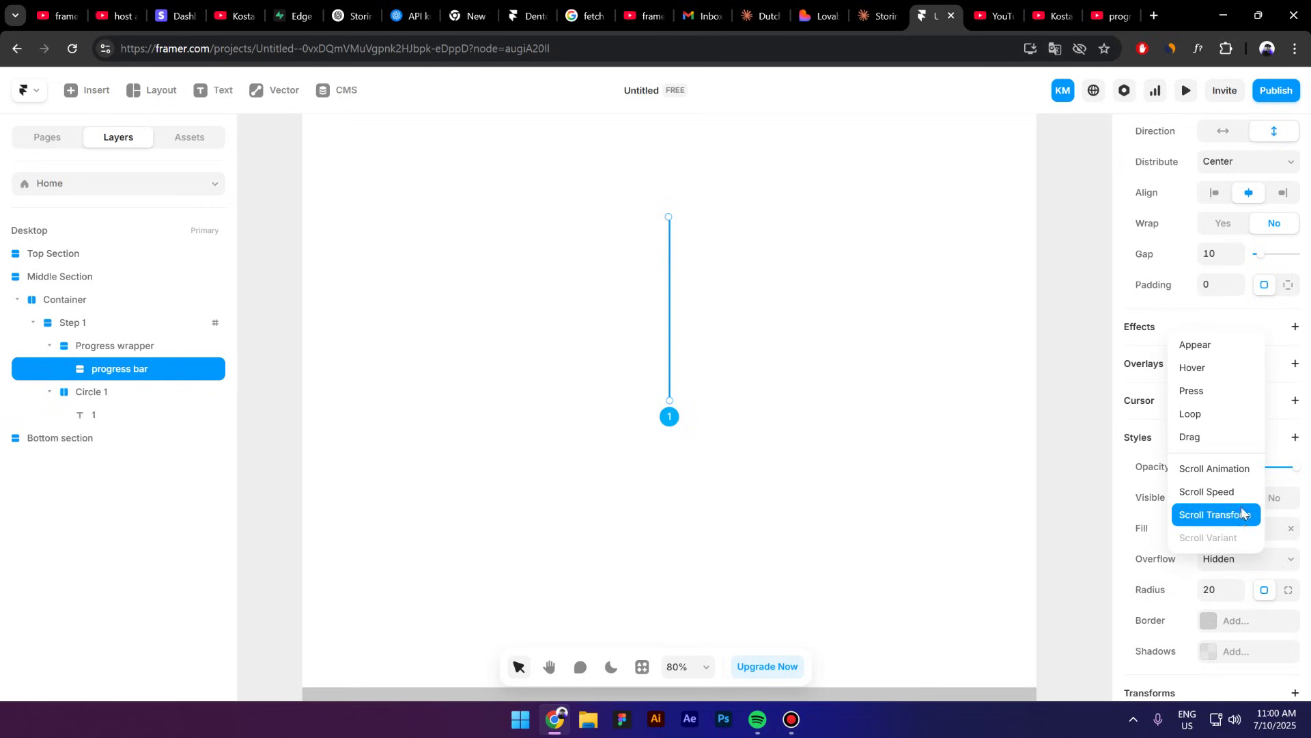
pyautogui.click(1212, 514)
pyautogui.click(1028, 403)
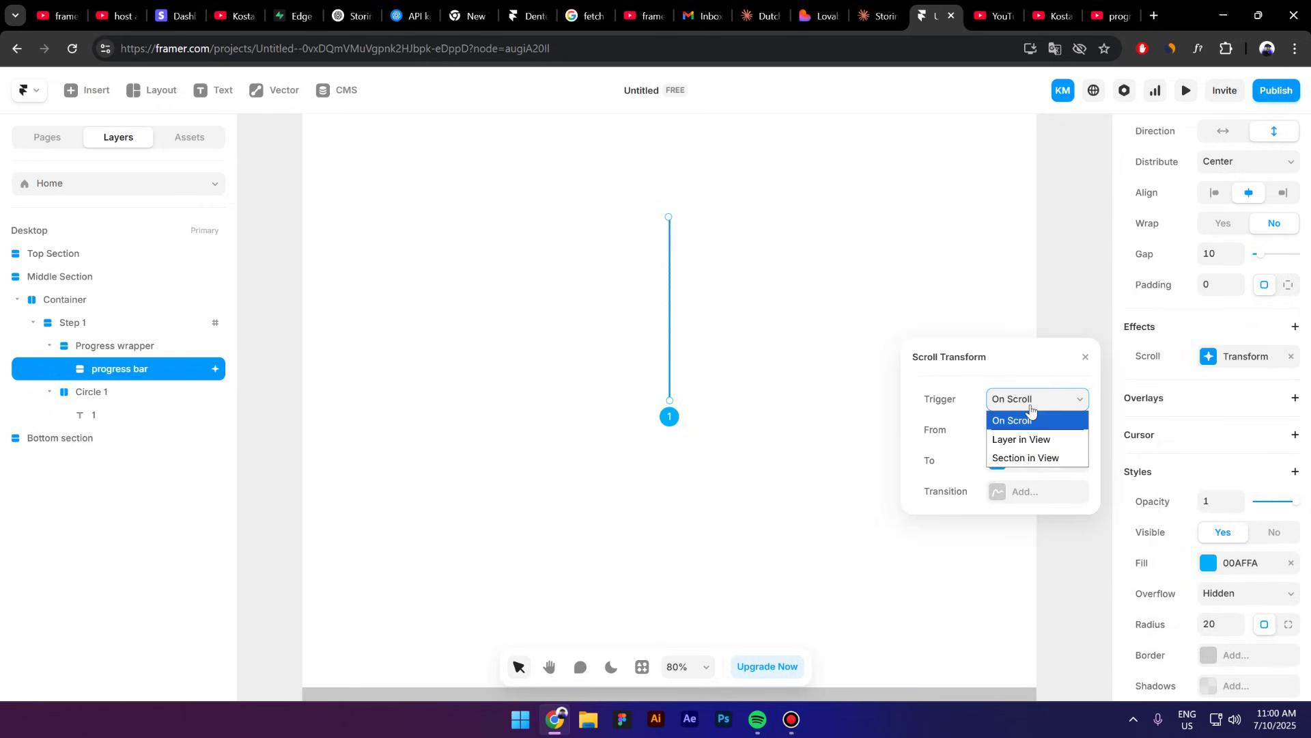
pyautogui.click(1049, 459)
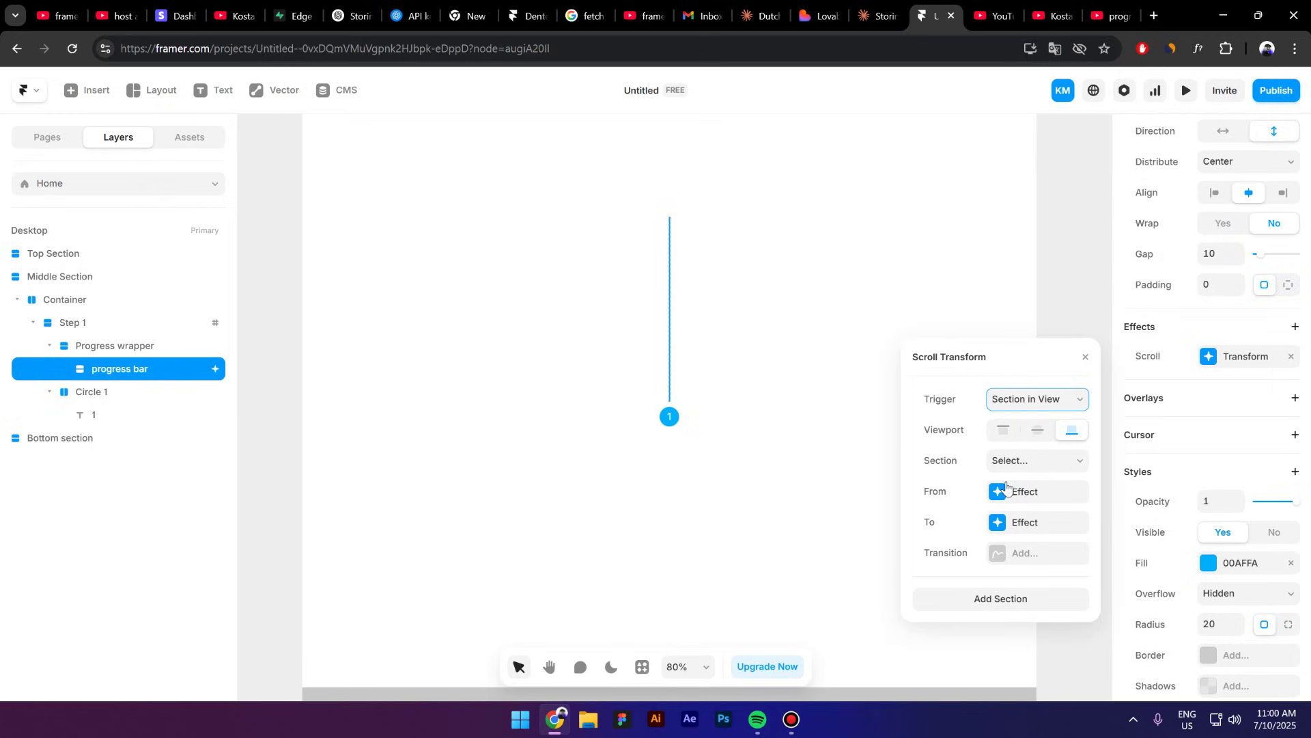
# Set the scroll transform's section to #step-1 and its viewport to centre.
pyautogui.click(1034, 467)
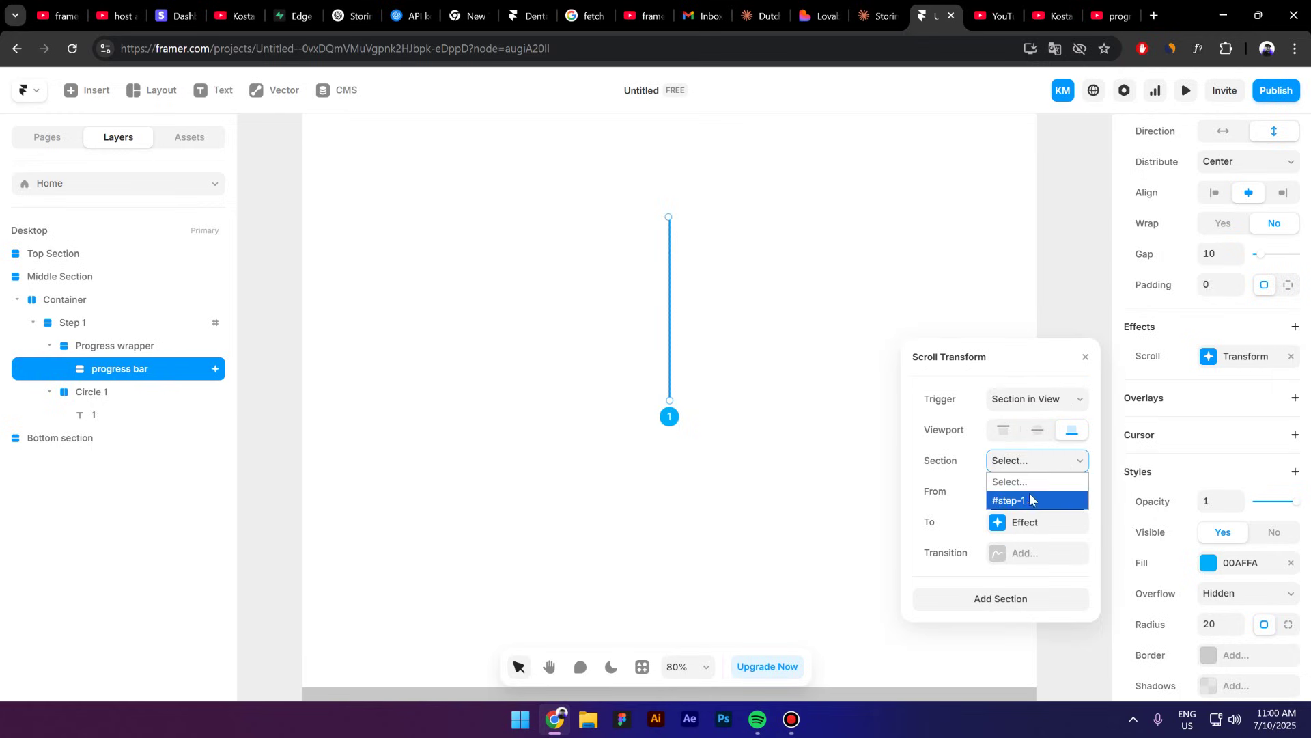
pyautogui.click(1032, 503)
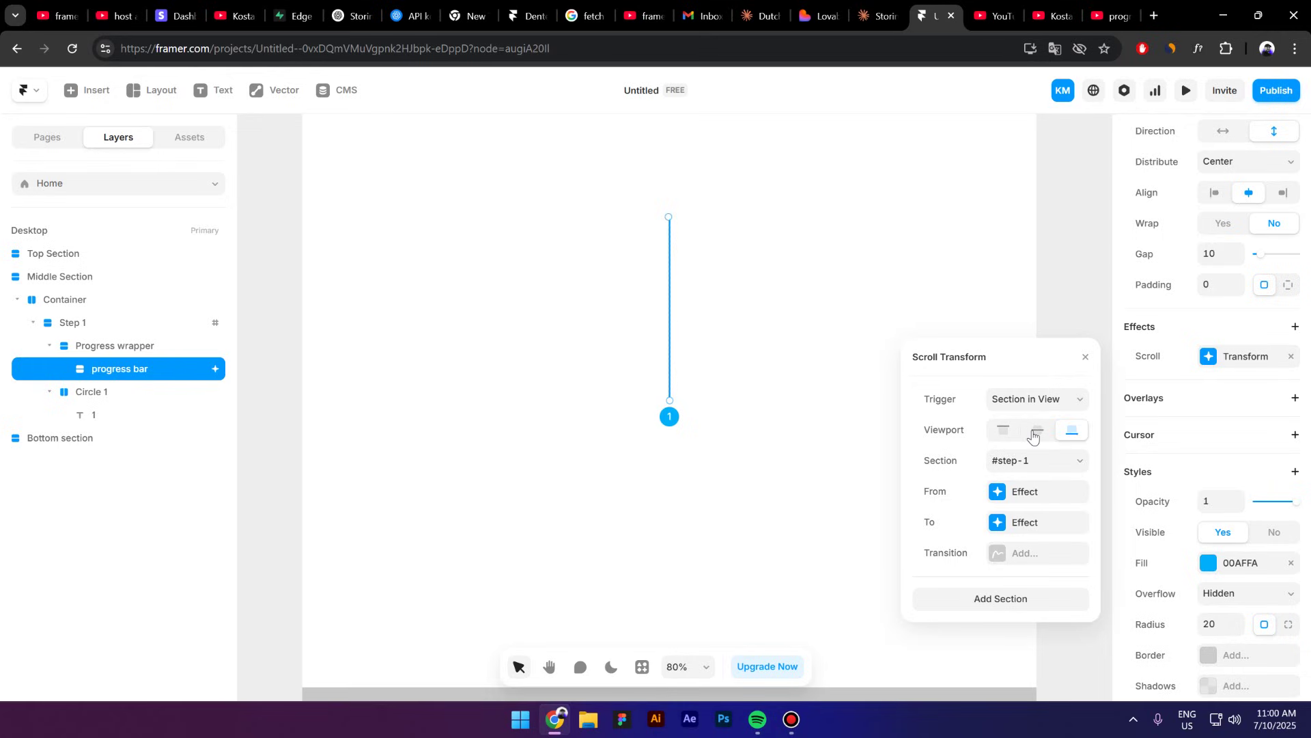
pyautogui.click(1036, 432)
# Set the opacity and scale of the scroll transform's From effect to 1.
pyautogui.click(1031, 502)
pyautogui.click(1011, 403)
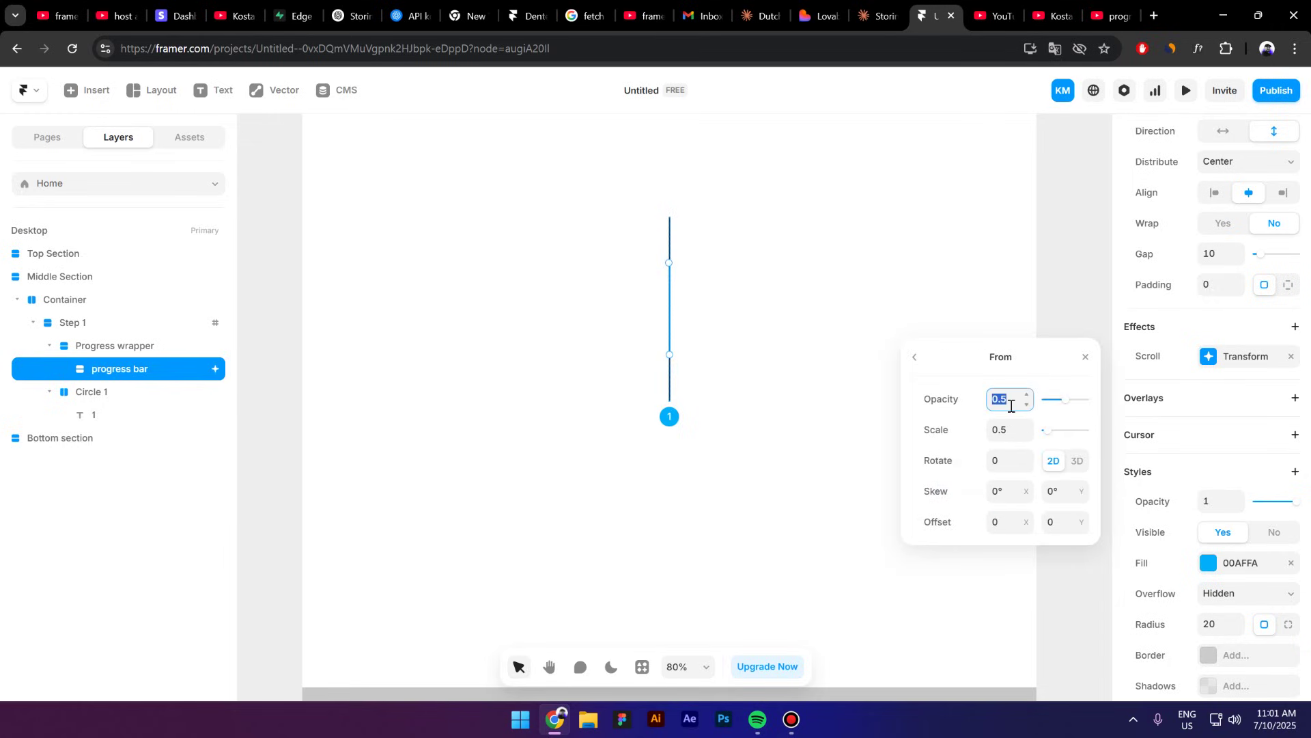
pyautogui.write('1')
pyautogui.press('Tab')
pyautogui.write('1')
pyautogui.press('Tab')
# Set the From effect's vertical offset to -301 so the progress bar starts just above its wrapper.
pyautogui.click(1058, 524)
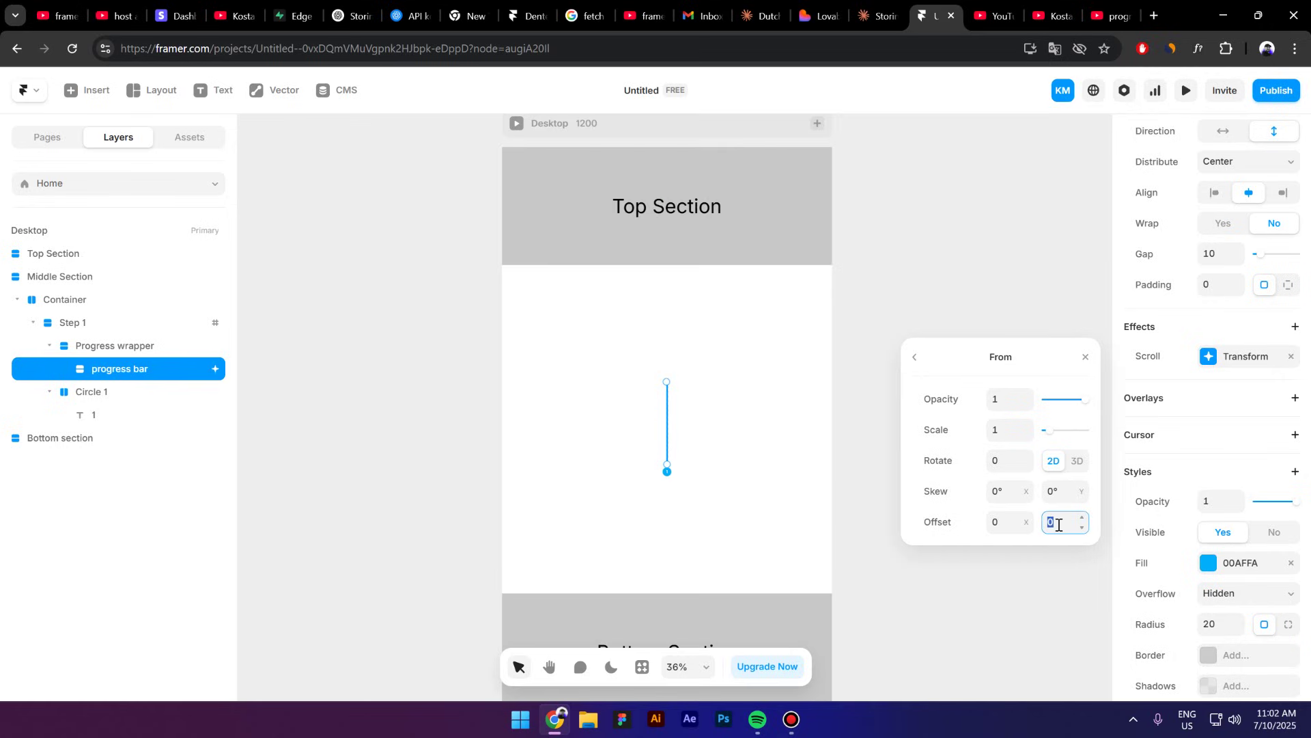
pyautogui.write('-10')
pyautogui.press('Return')
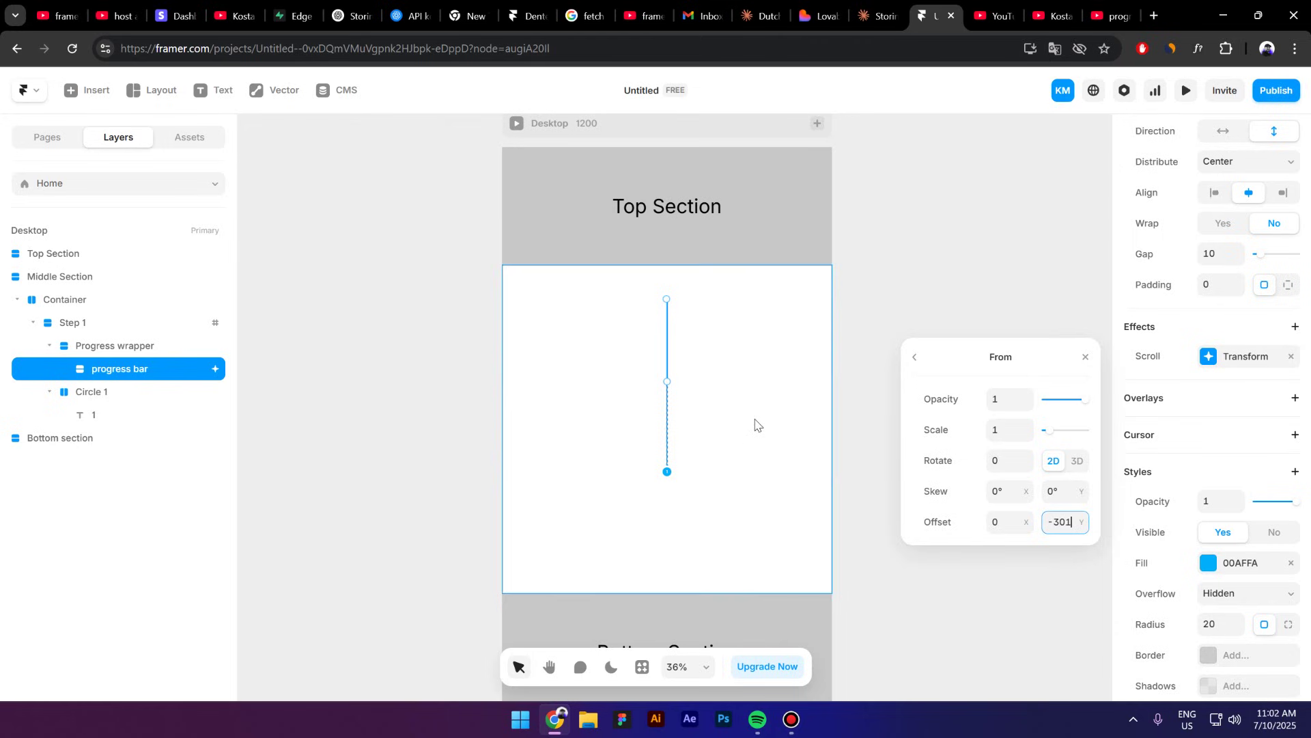
pyautogui.scroll(10, 704, 414)
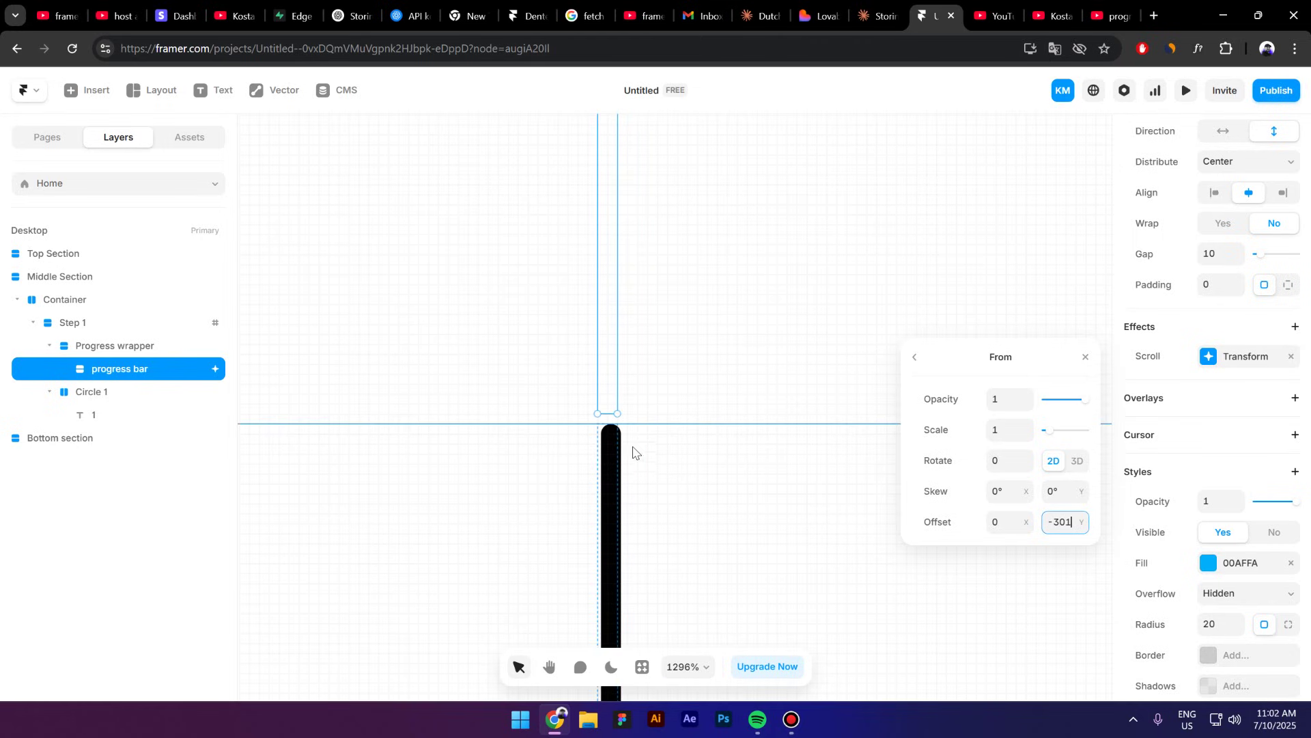
# Preview the Desktop page and scroll through the Middle Section to check the progress bar's scroll animation.
pyautogui.hotkey('shift', '1')
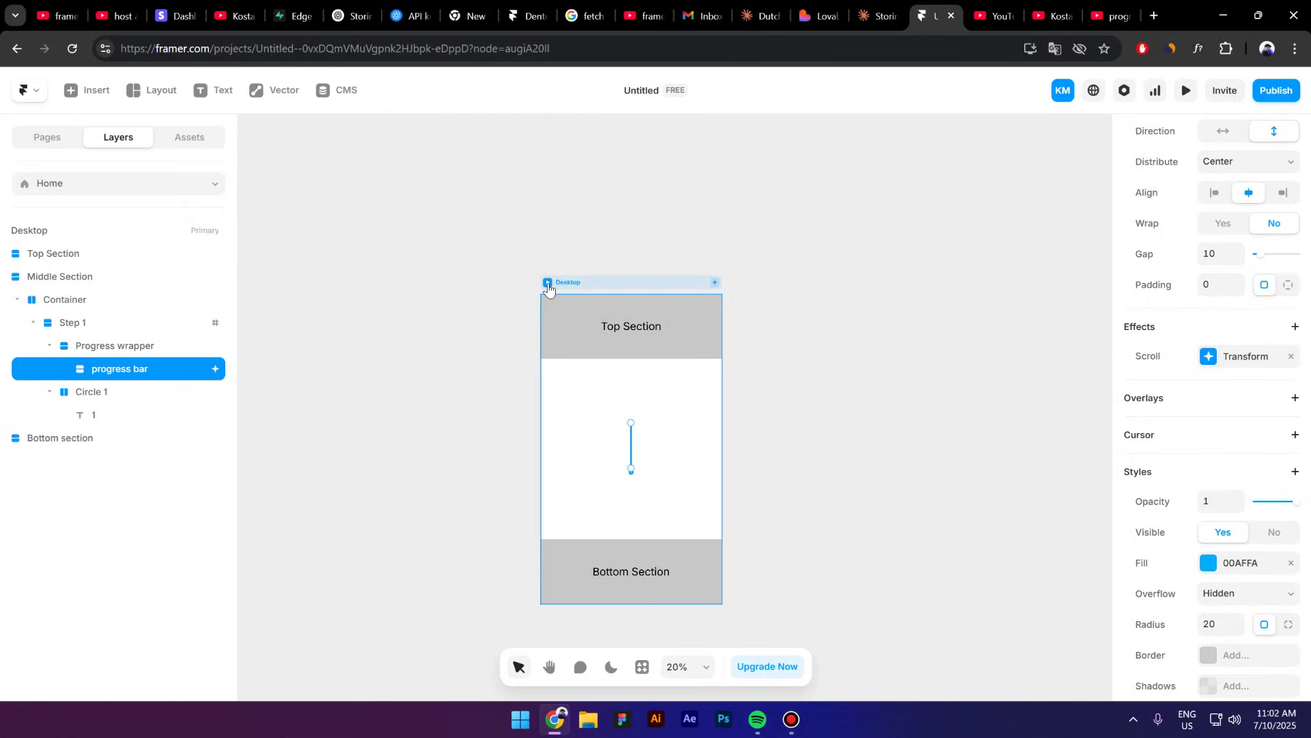
pyautogui.click(547, 282)
pyautogui.scroll(-6, 657, 395)
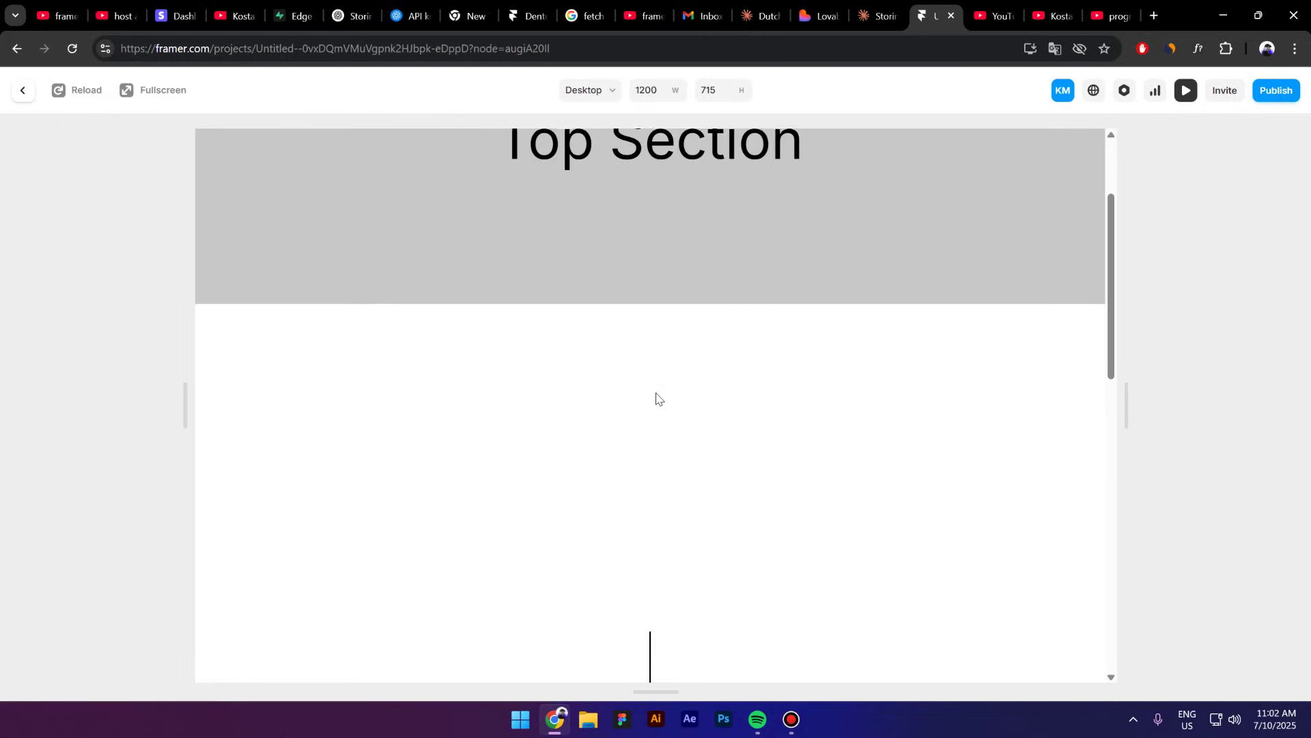
pyautogui.scroll(-5, 785, 375)
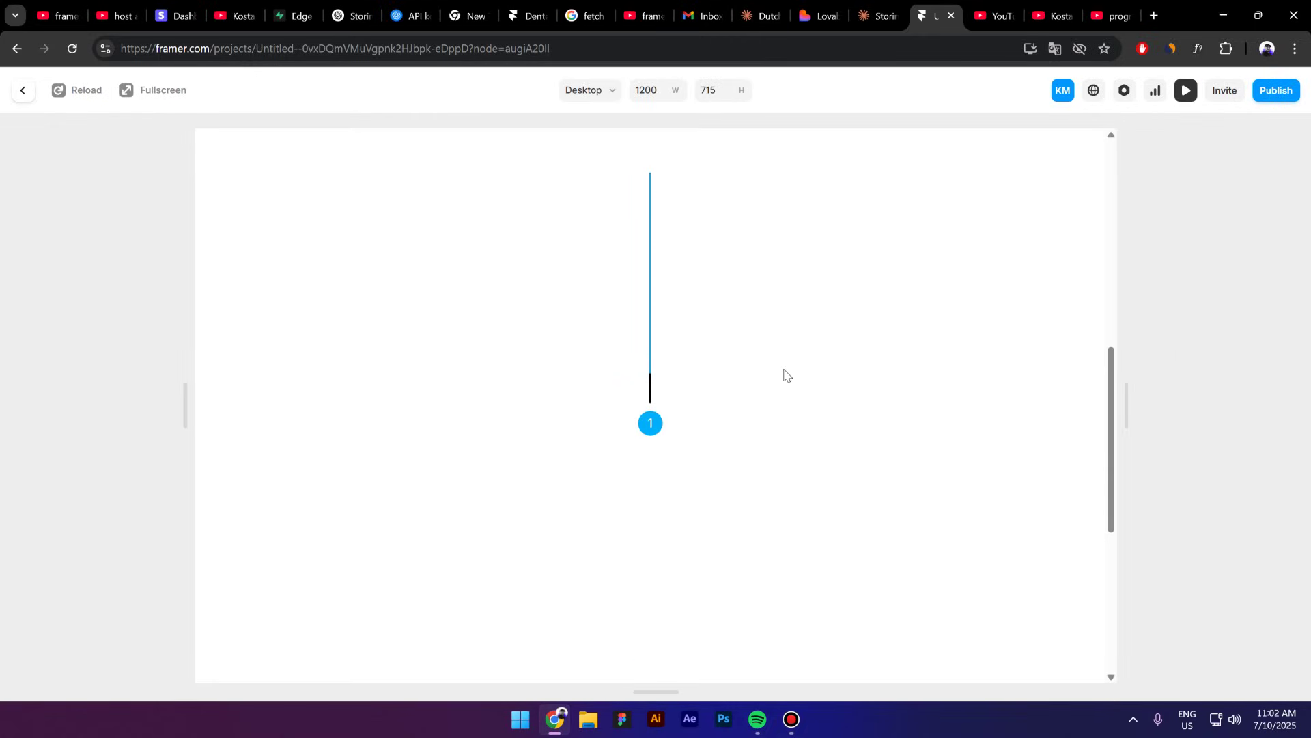
pyautogui.scroll(5, 723, 348)
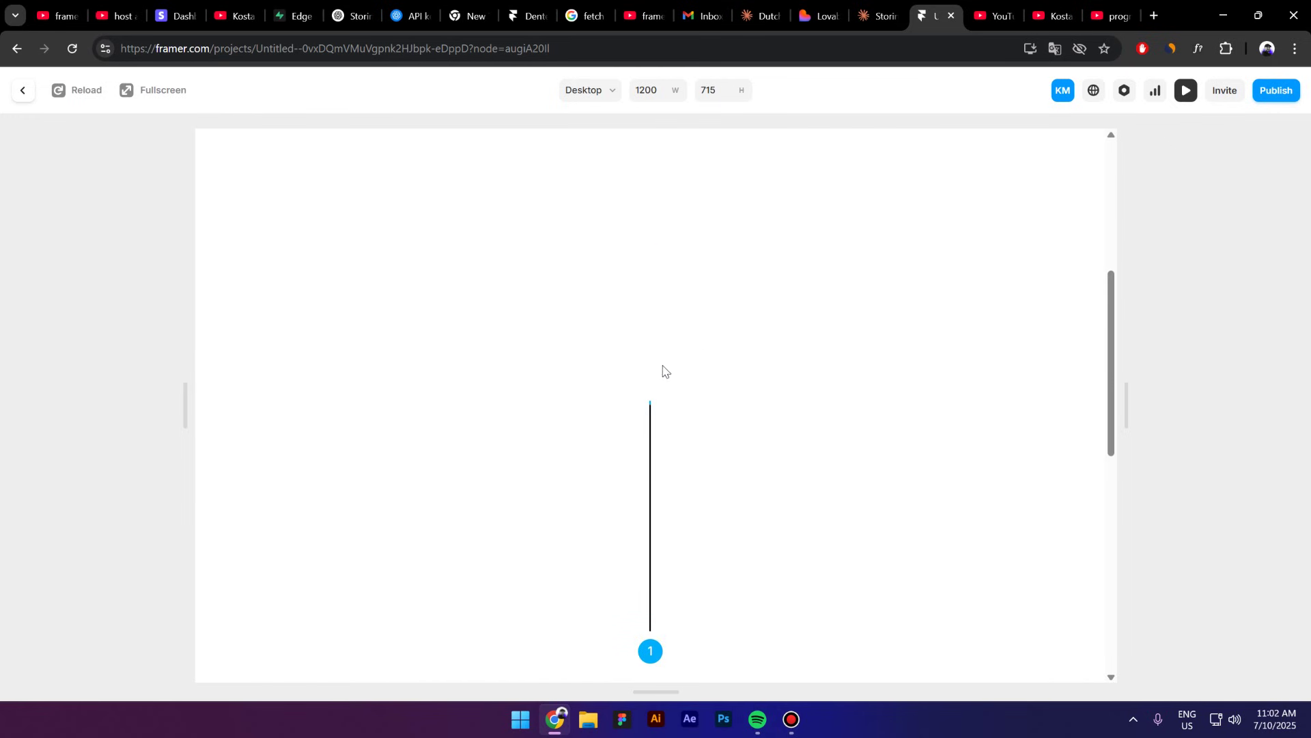
# Exit the preview and duplicate the Step 1 frame twice inside the Container.
pyautogui.click(23, 90)
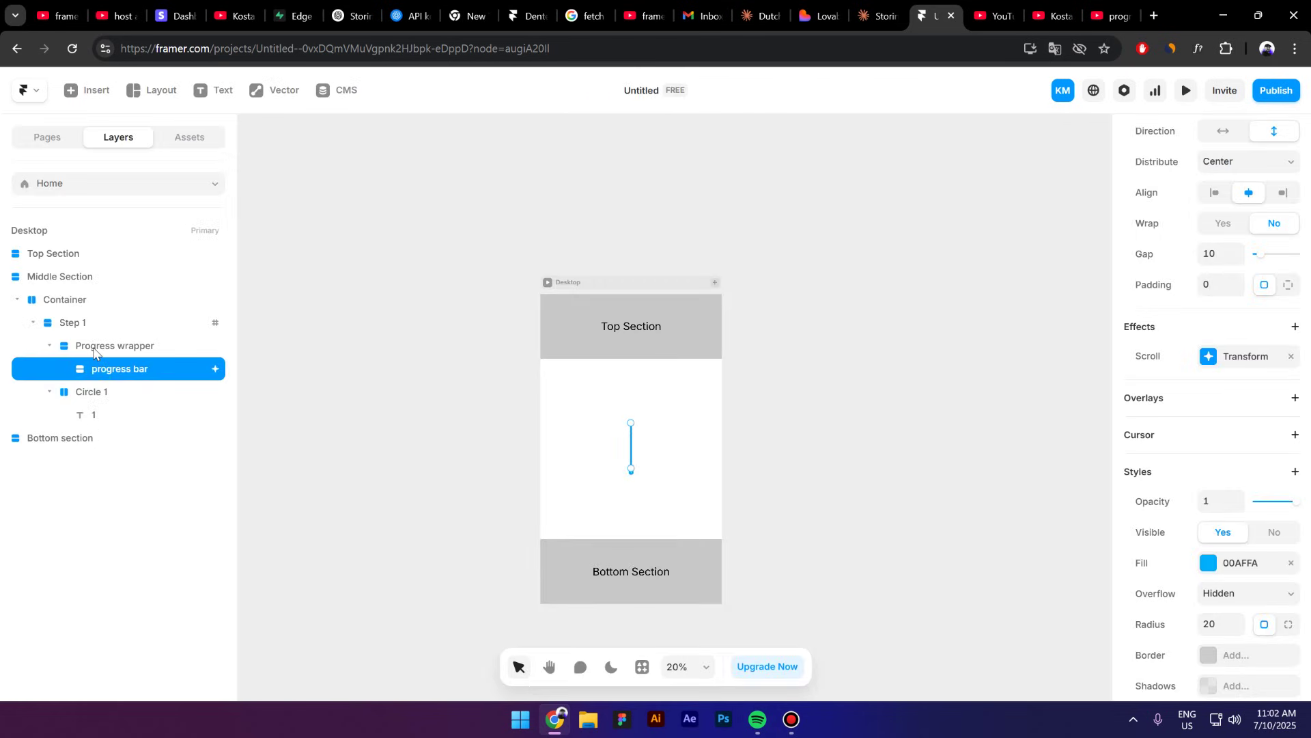
pyautogui.click(101, 327)
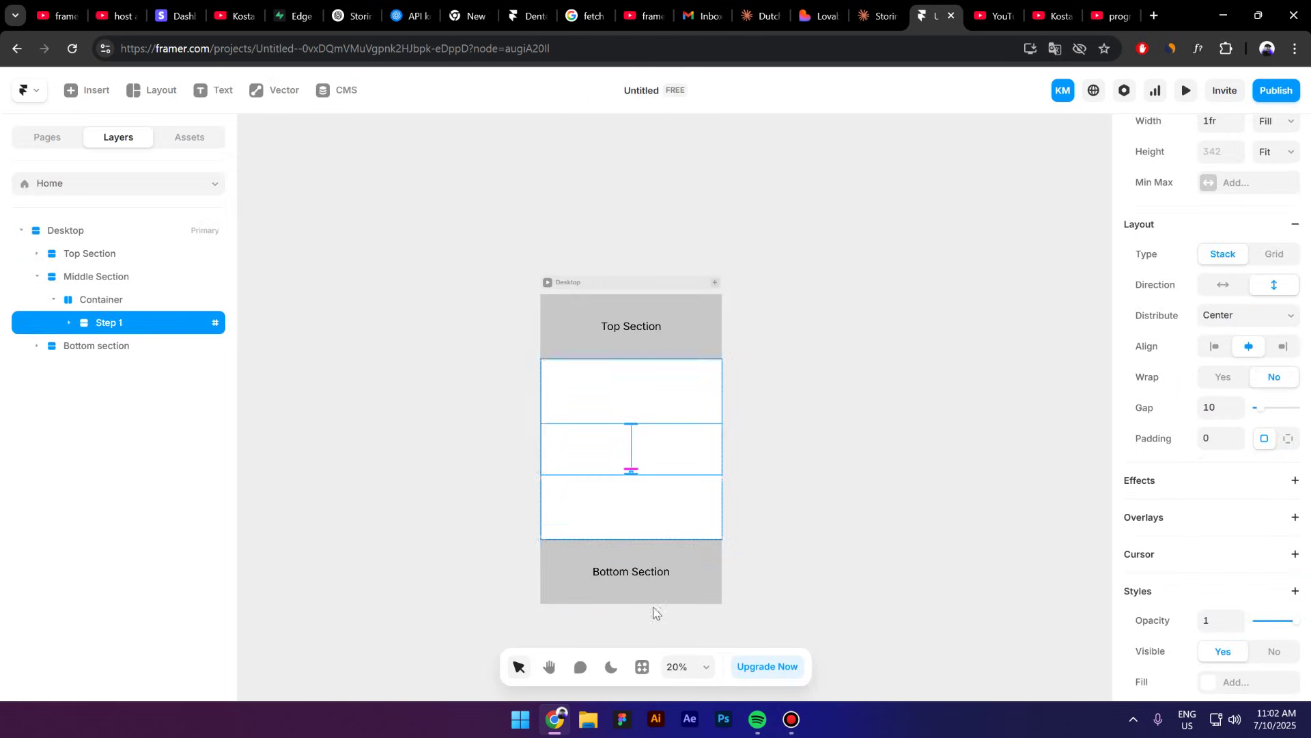
pyautogui.scroll(2, 648, 529)
pyautogui.hotkey('ctrl', 'd')
pyautogui.hotkey('ctrl', 'd')
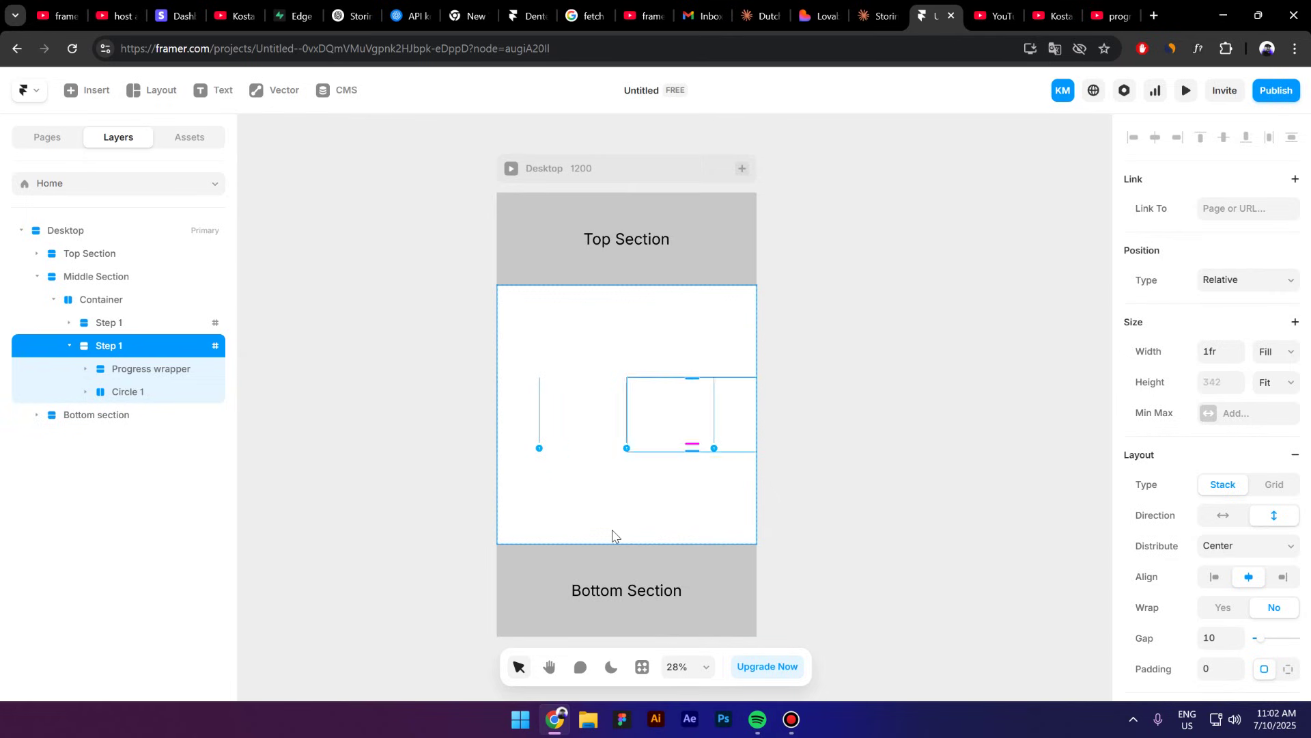
pyautogui.click(51, 302)
pyautogui.click(51, 302)
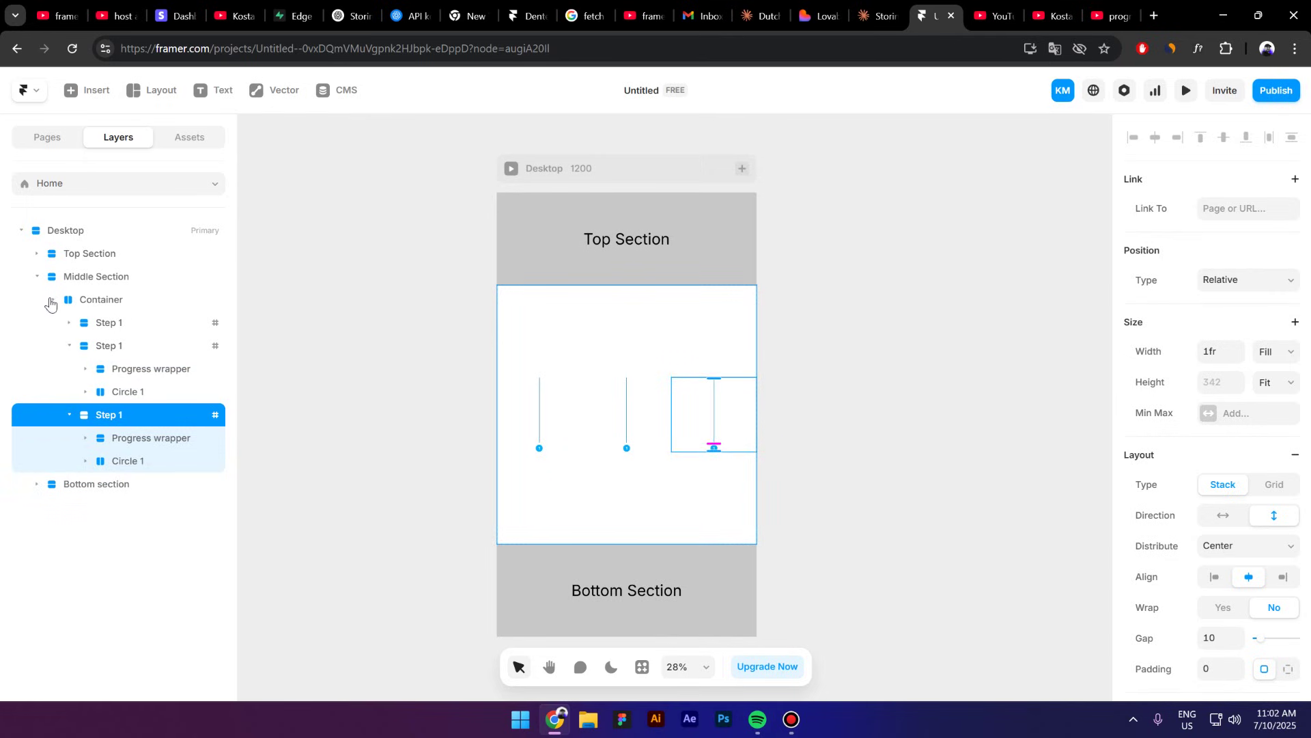
# Change the Container's stack direction to vertical so the three step frames run down the Middle Section.
pyautogui.click(69, 345)
pyautogui.click(101, 299)
pyautogui.scroll(1, 1241, 412)
pyautogui.scroll(2, 1242, 412)
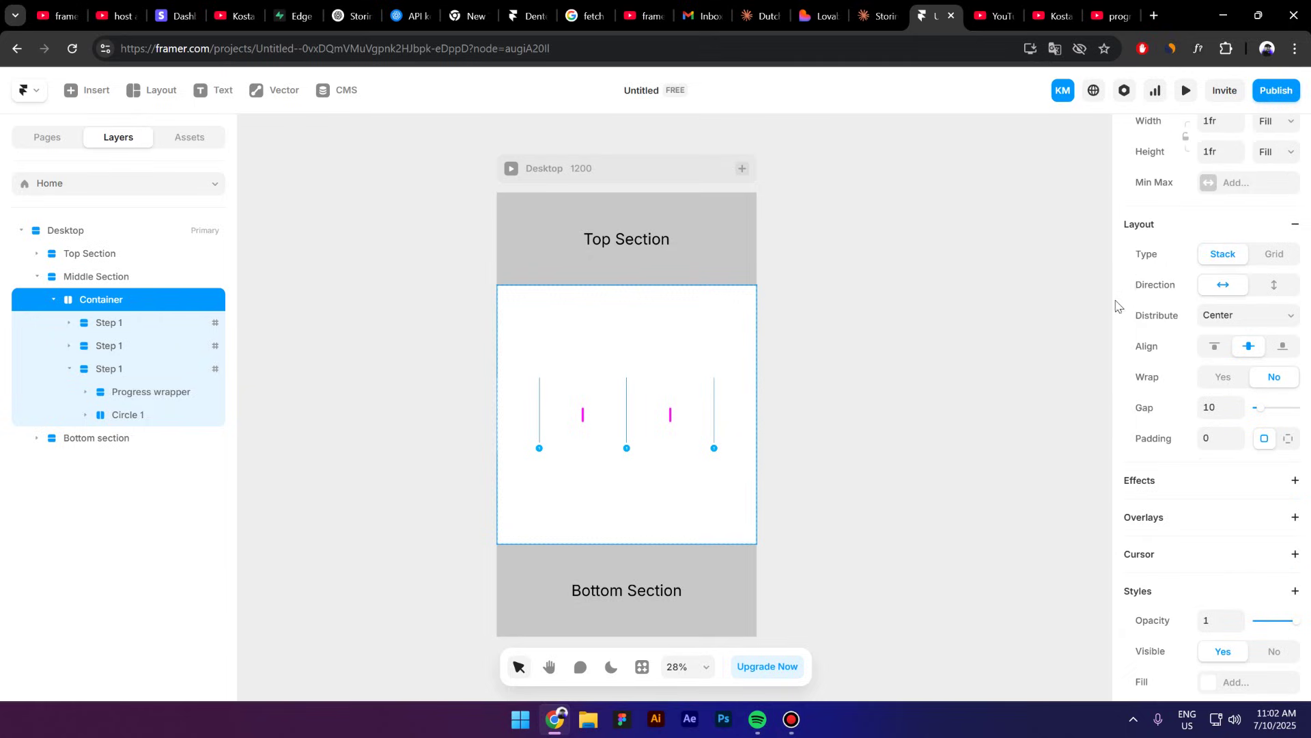
pyautogui.click(1275, 285)
pyautogui.scroll(5, 693, 456)
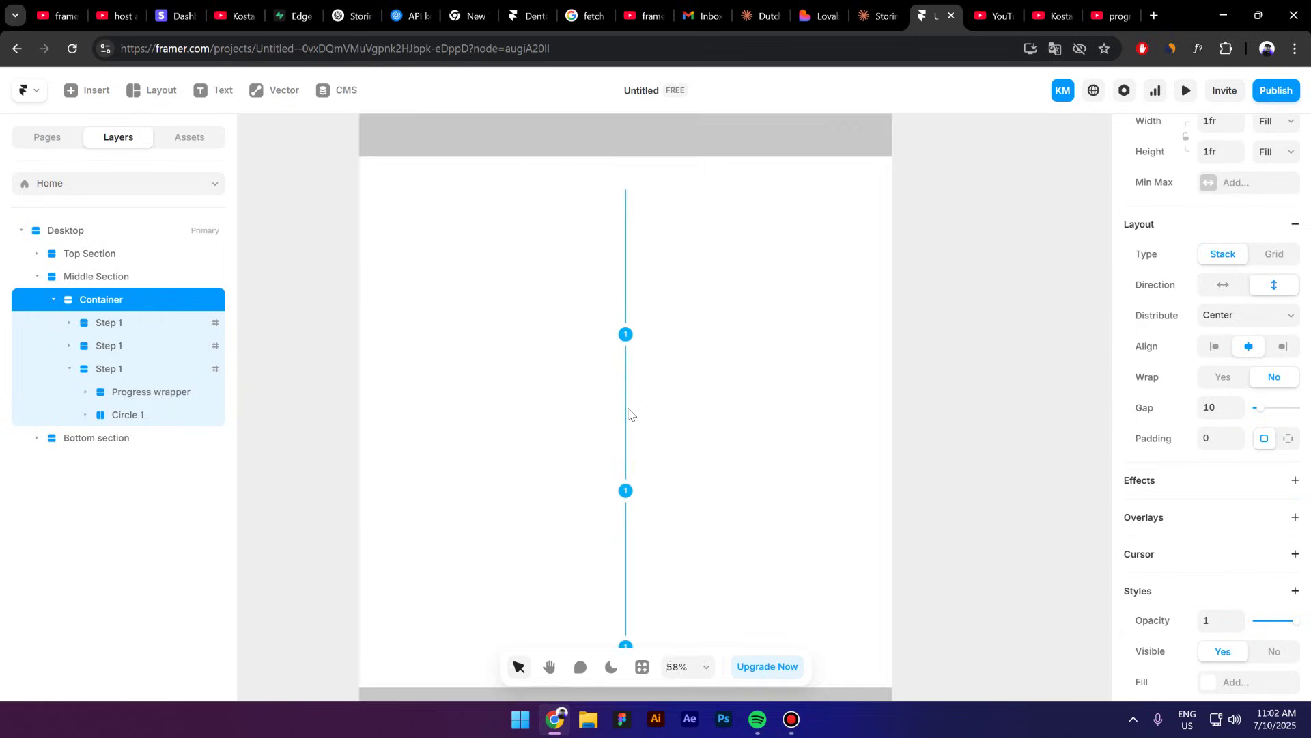
pyautogui.scroll(-5, 723, 418)
pyautogui.click(497, 501)
pyautogui.scroll(3, 688, 415)
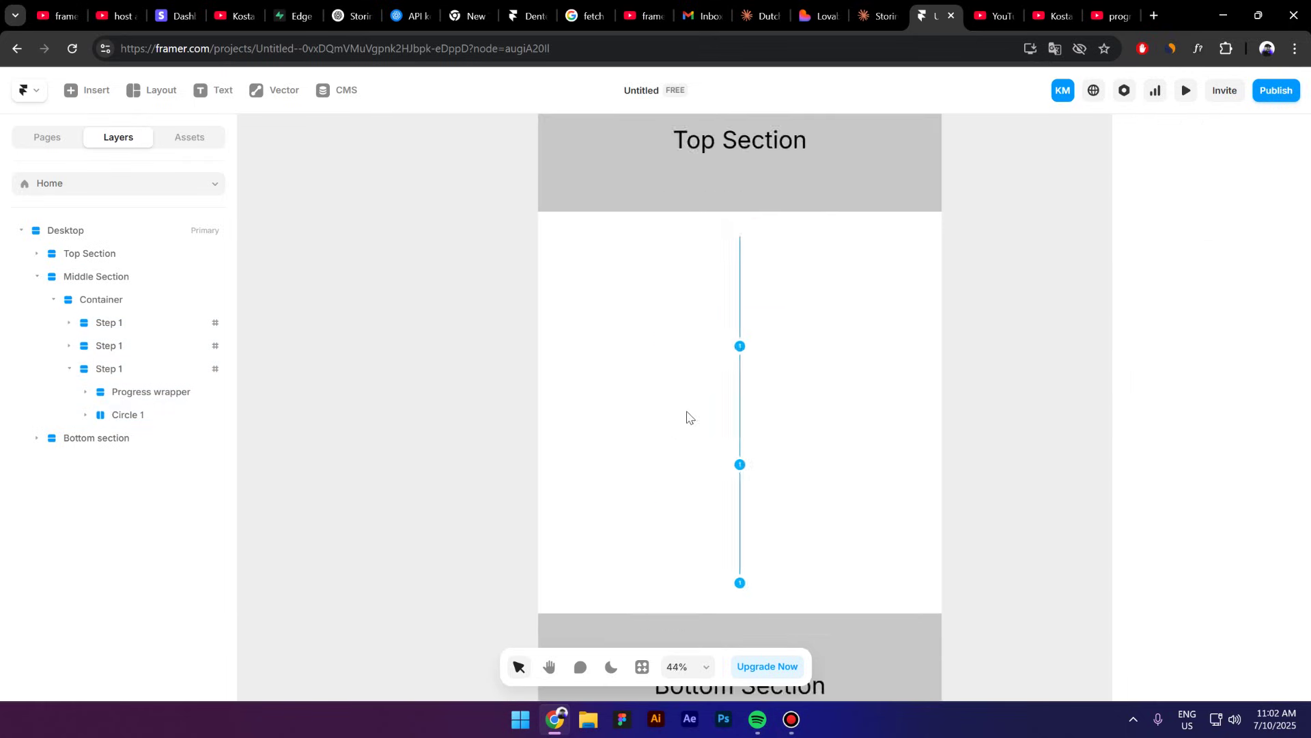
# Rename the second step frame as Step 2 and set its scroll section name to step2.
pyautogui.click(691, 410)
pyautogui.doubleClick(119, 349)
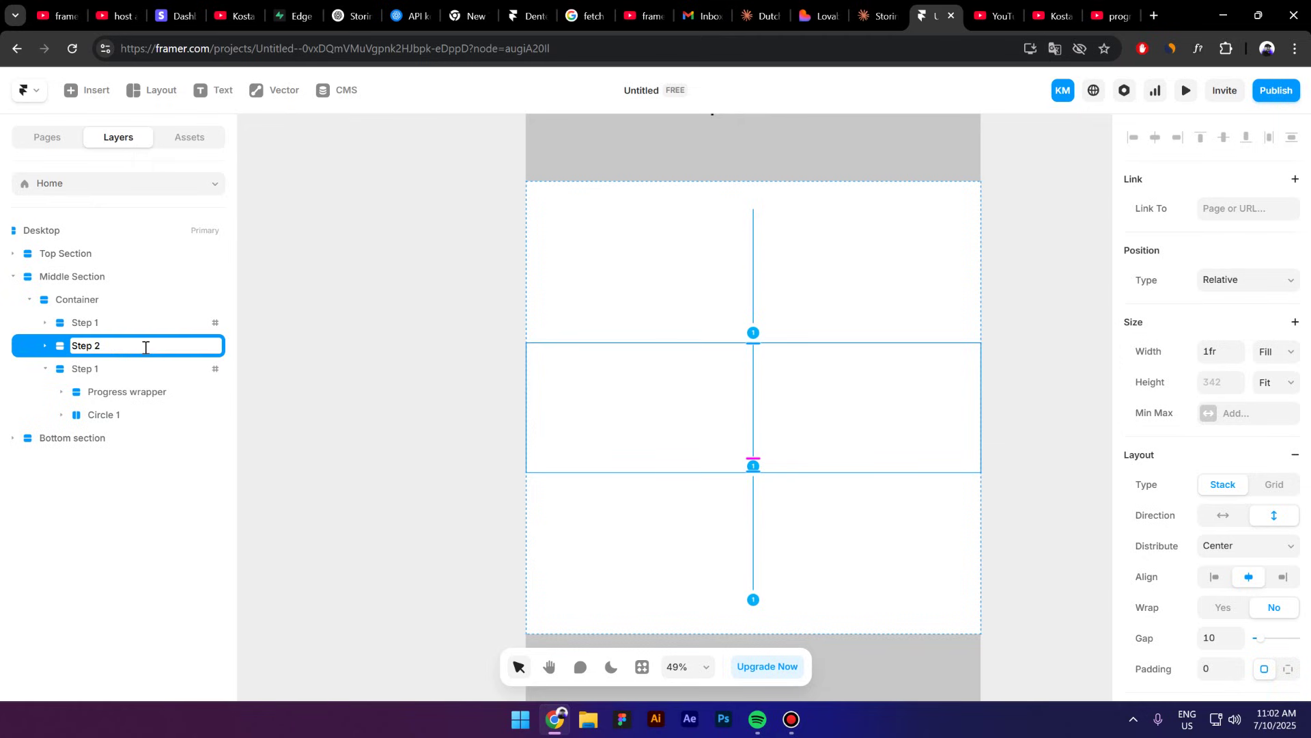
pyautogui.write('Step 2')
pyautogui.press('Return')
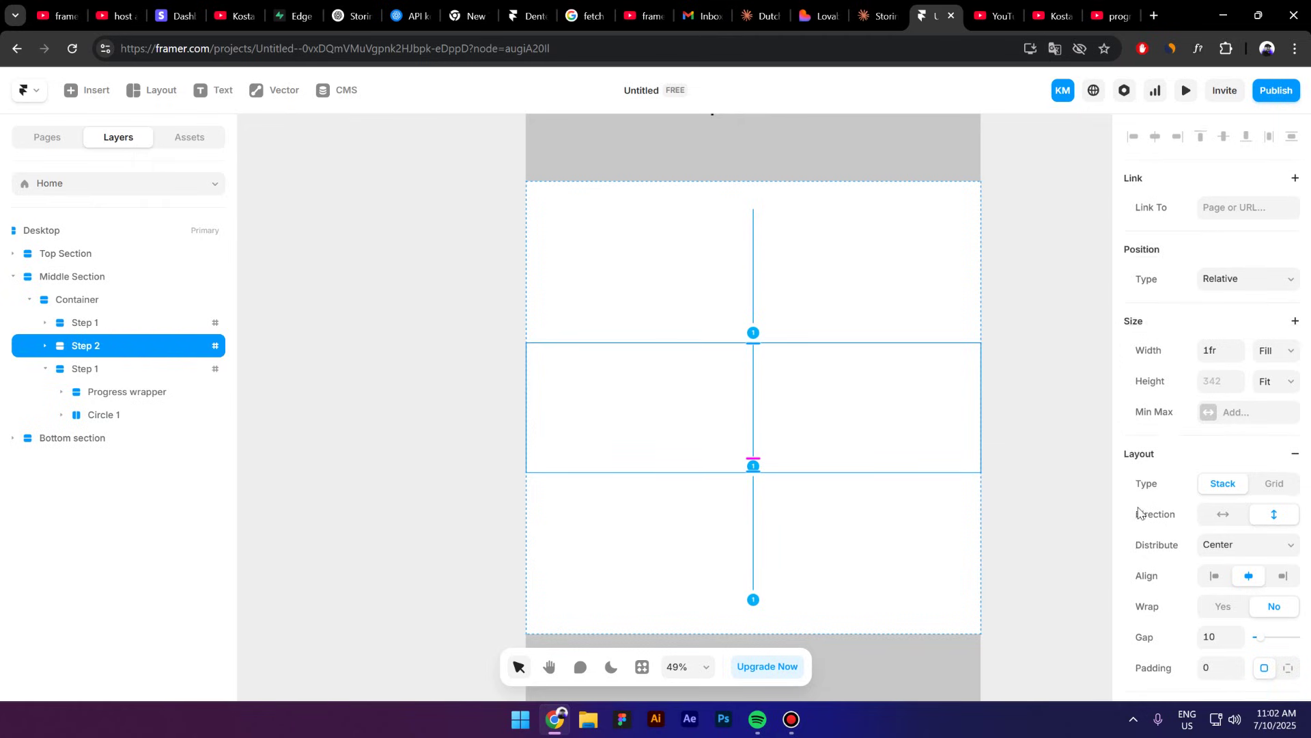
pyautogui.scroll(-8, 1255, 572)
pyautogui.scroll(-1, 1255, 571)
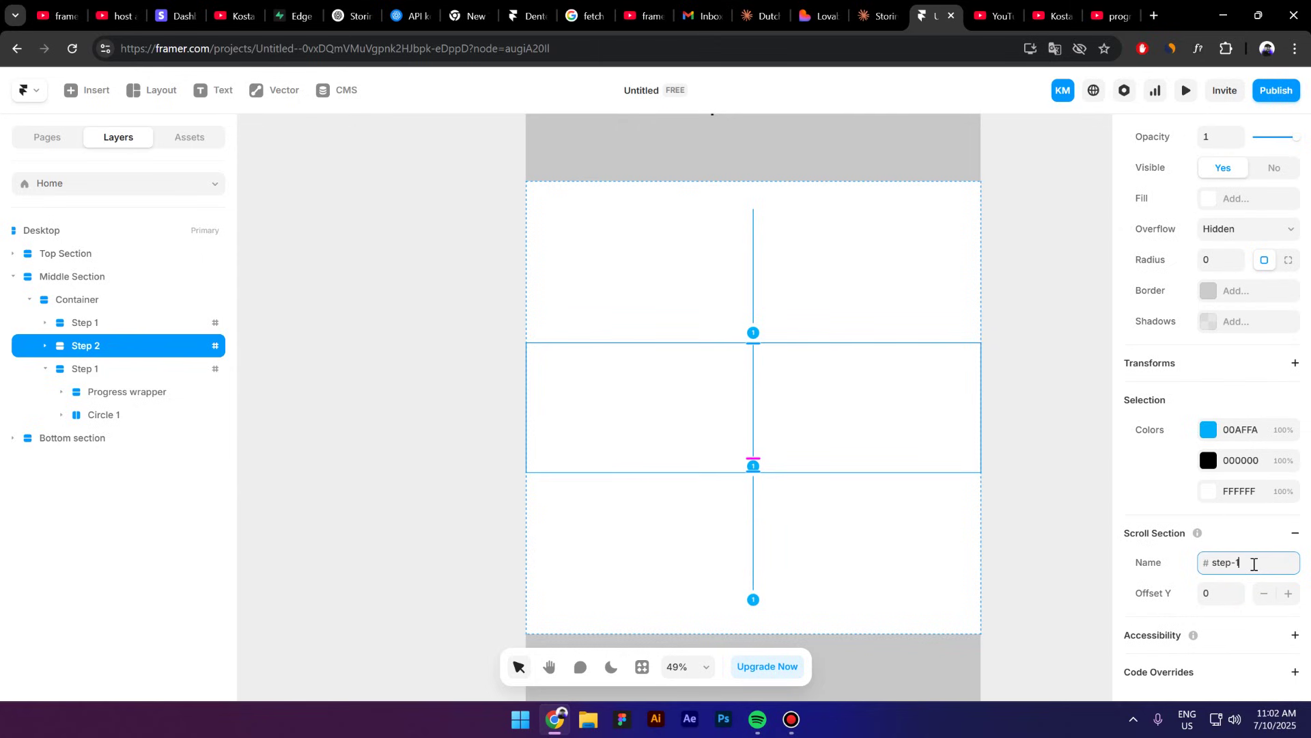
pyautogui.press('BackSpace')
pyautogui.write('2')
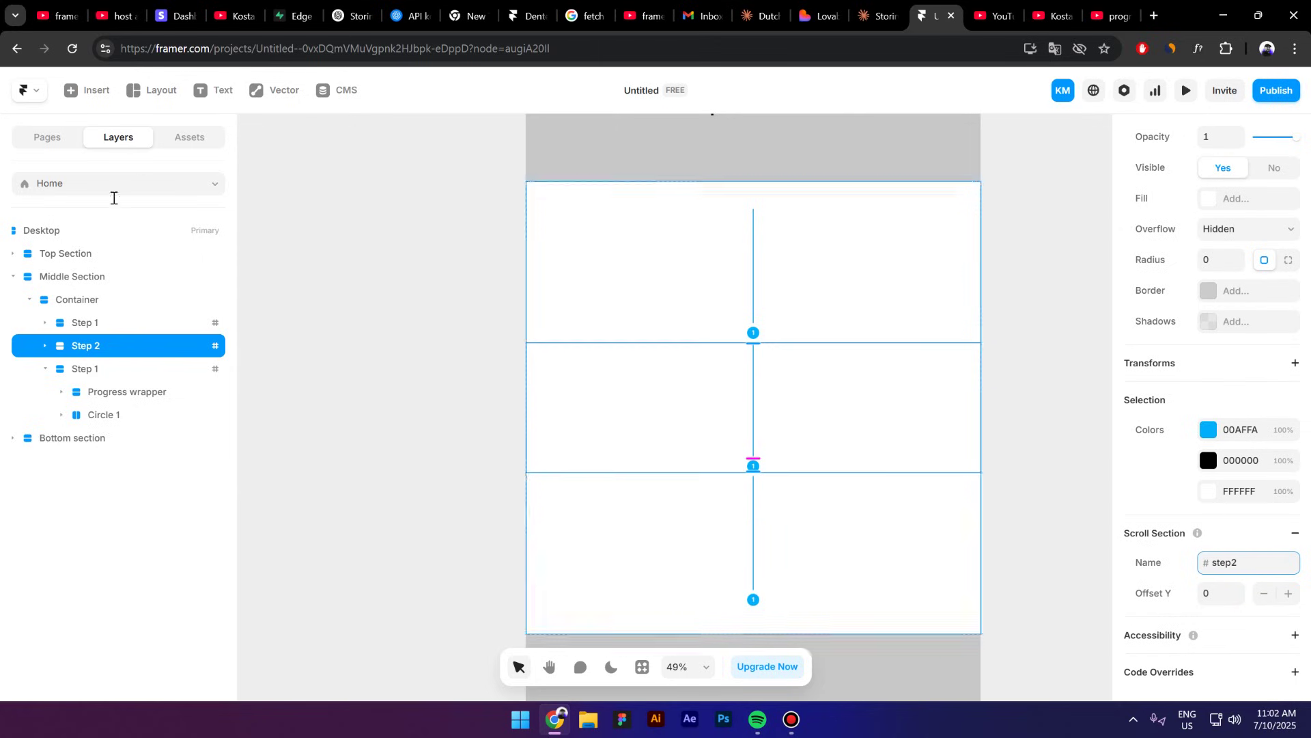
# Rename the third step frame as Step 3 and edit its scroll section name, removing the "-1" ending.
pyautogui.doubleClick(102, 370)
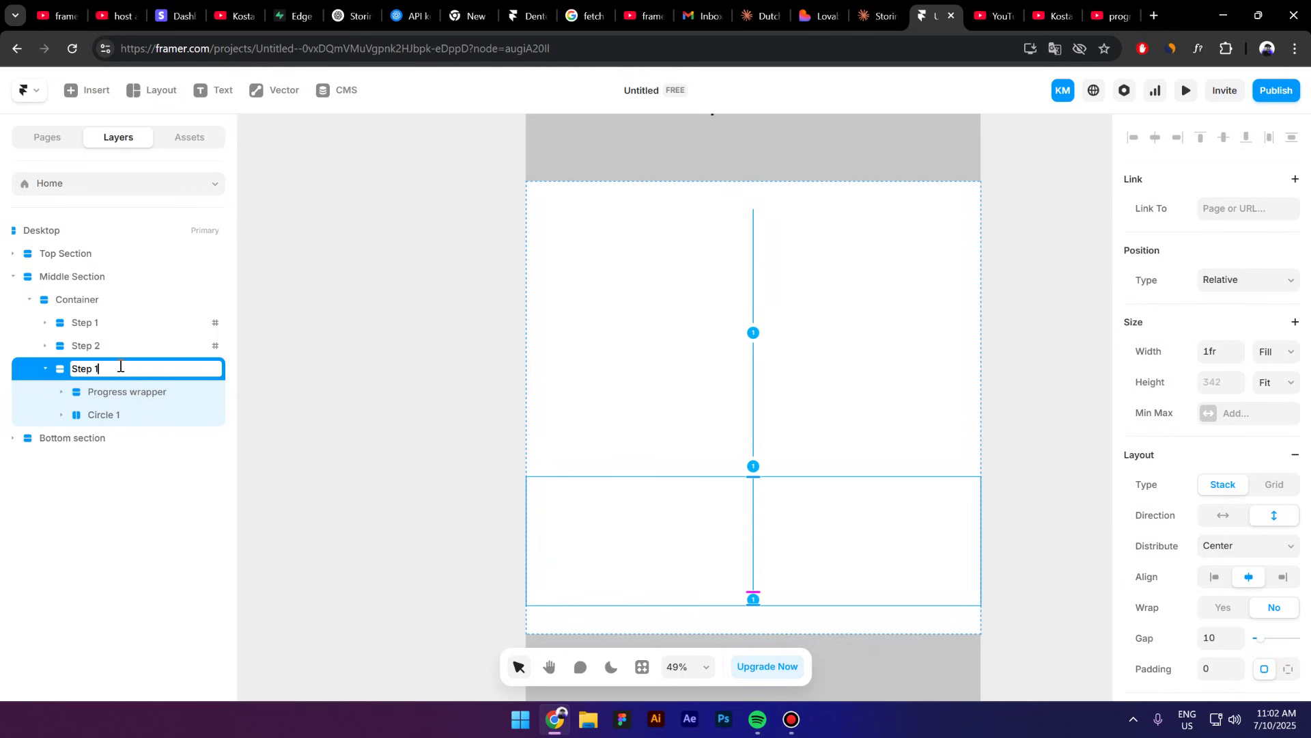
pyautogui.write('Step 3')
pyautogui.press('Return')
pyautogui.scroll(-6, 1215, 478)
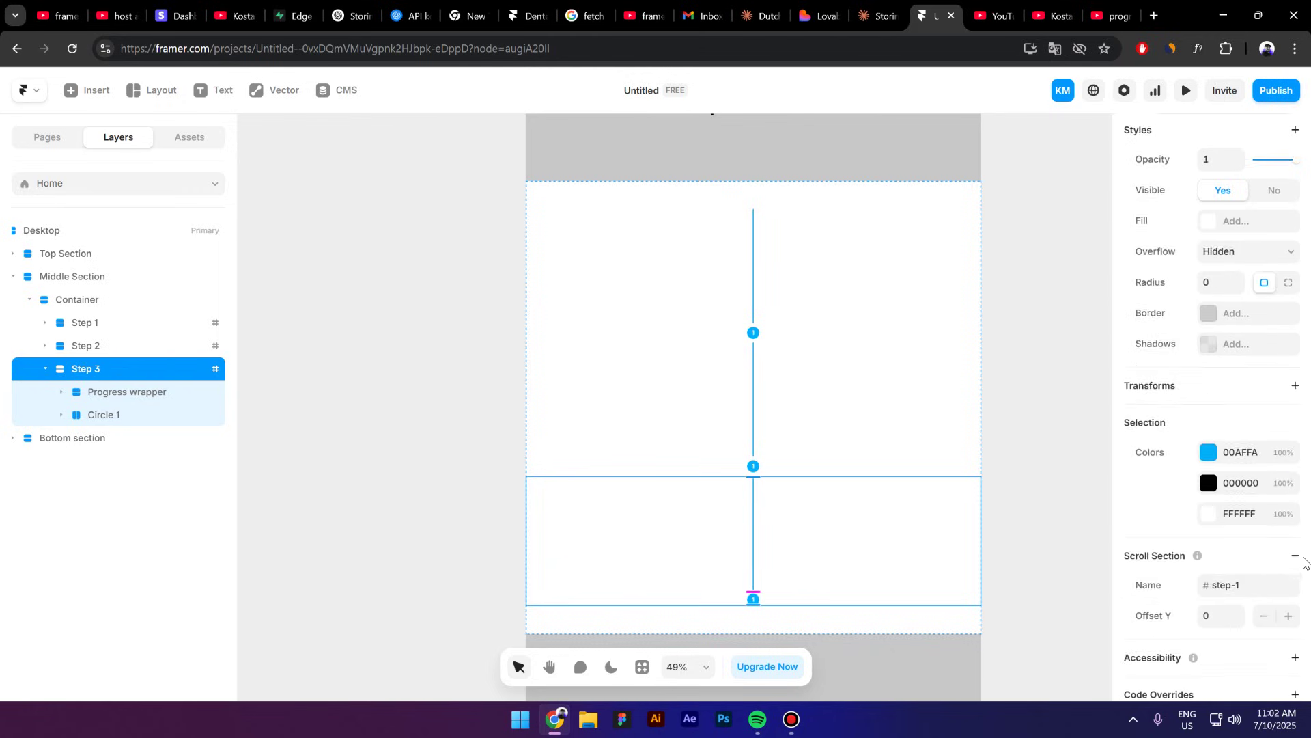
pyautogui.click(1258, 565)
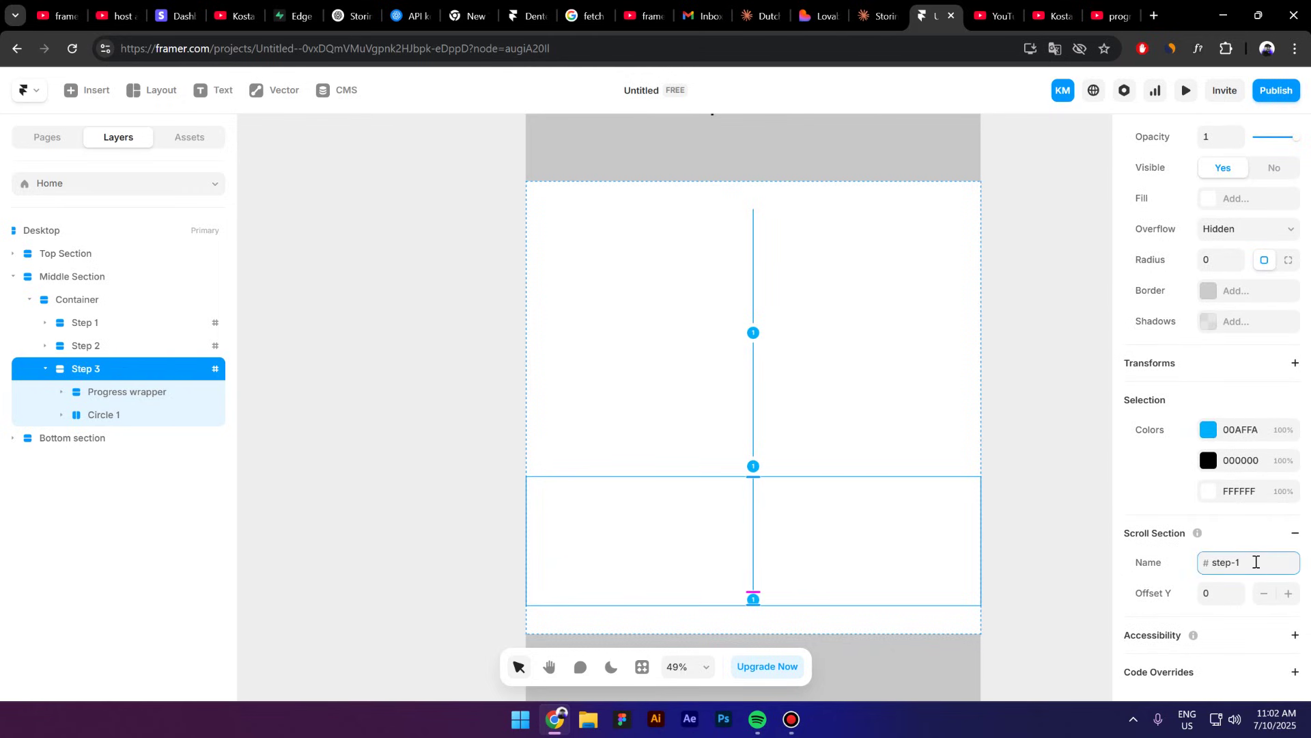
pyautogui.press('BackSpace')
pyautogui.press('BackSpace')
pyautogui.click(1023, 513)
# Change the circle numbers to 2 in the Step 2 frame and 3 in the Step 3 frame.
pyautogui.scroll(8, 755, 481)
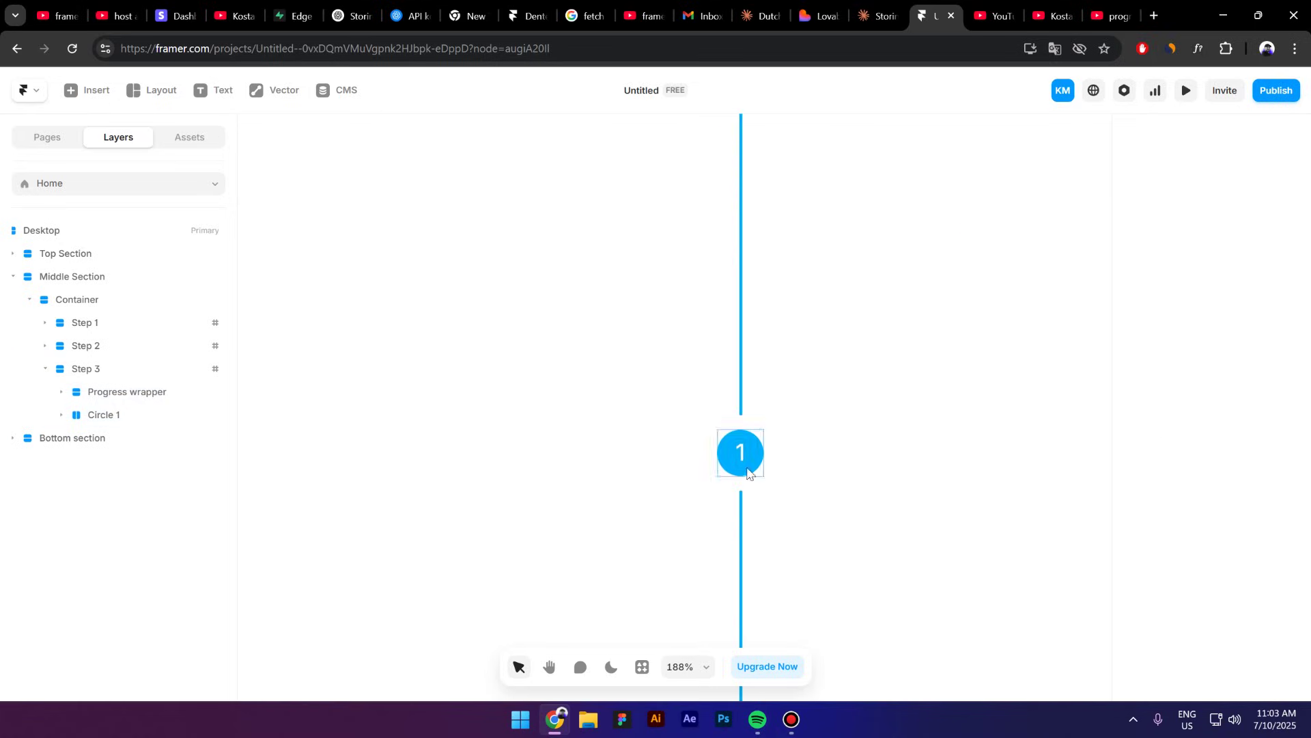
pyautogui.click(744, 464)
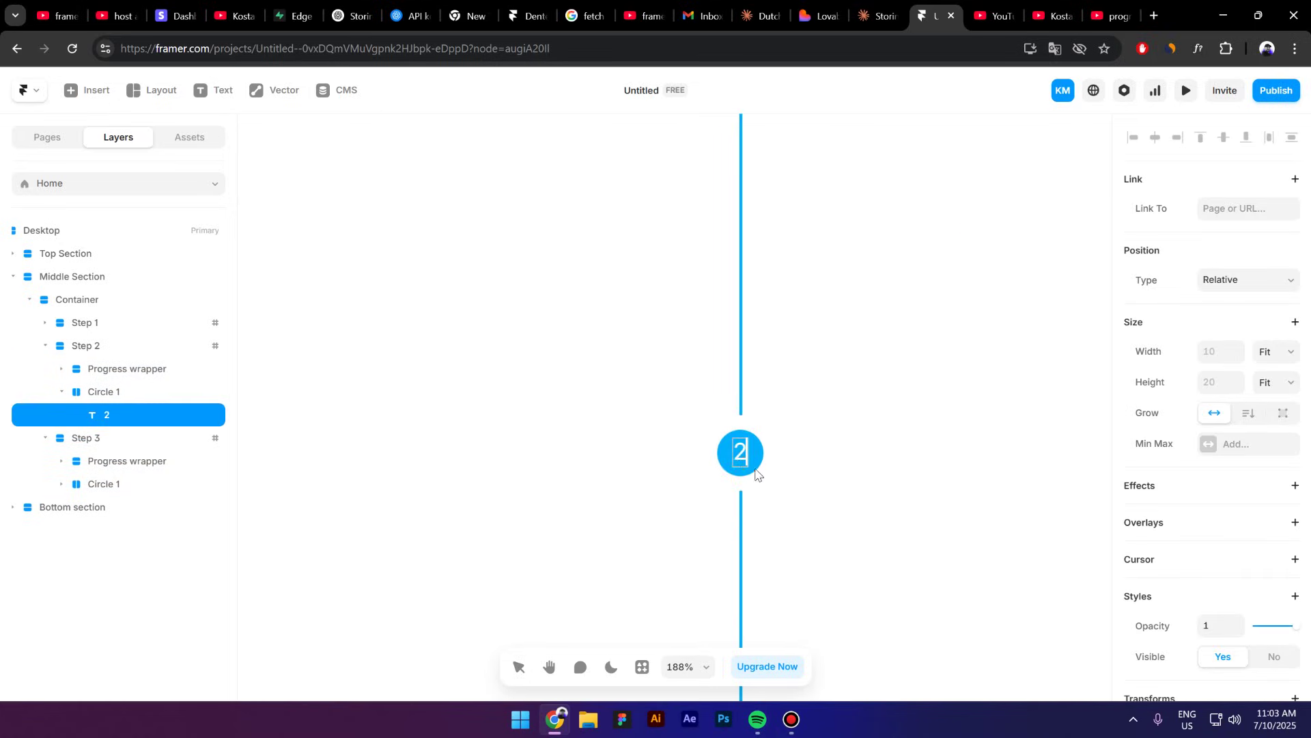
pyautogui.scroll(-10, 780, 492)
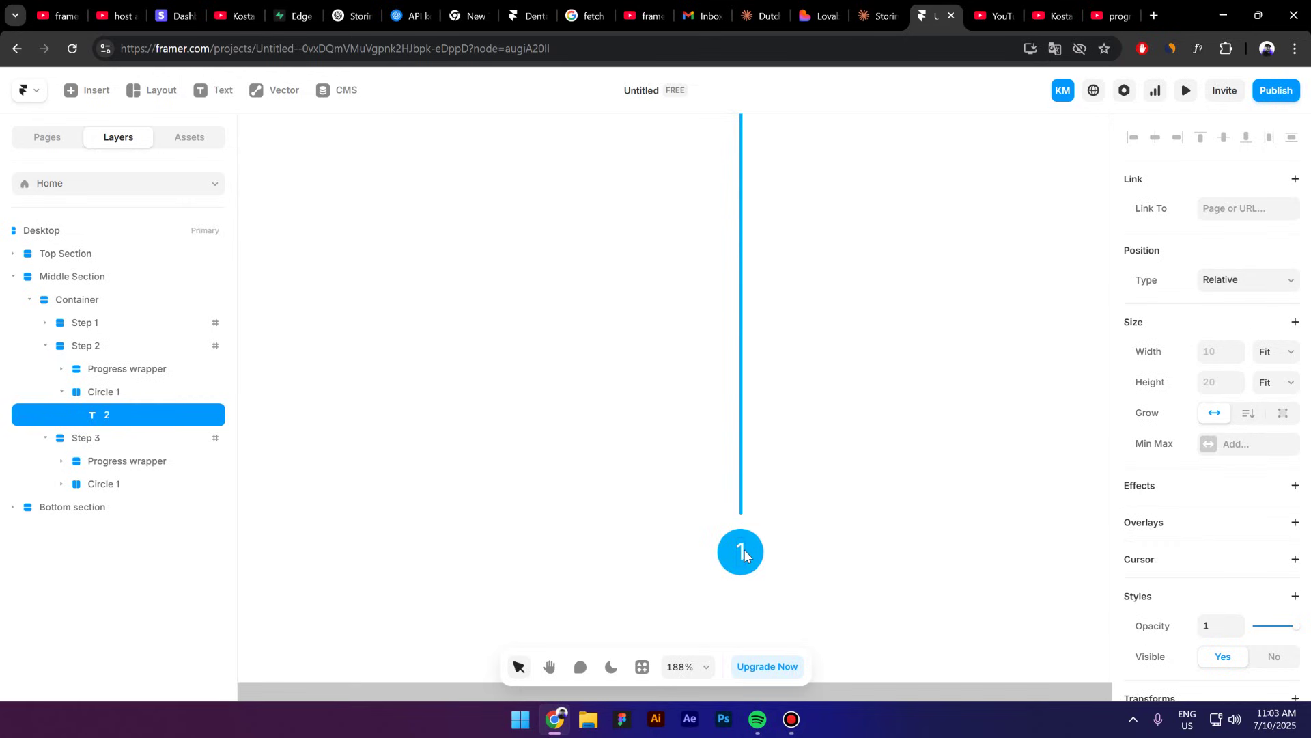
pyautogui.doubleClick(743, 551)
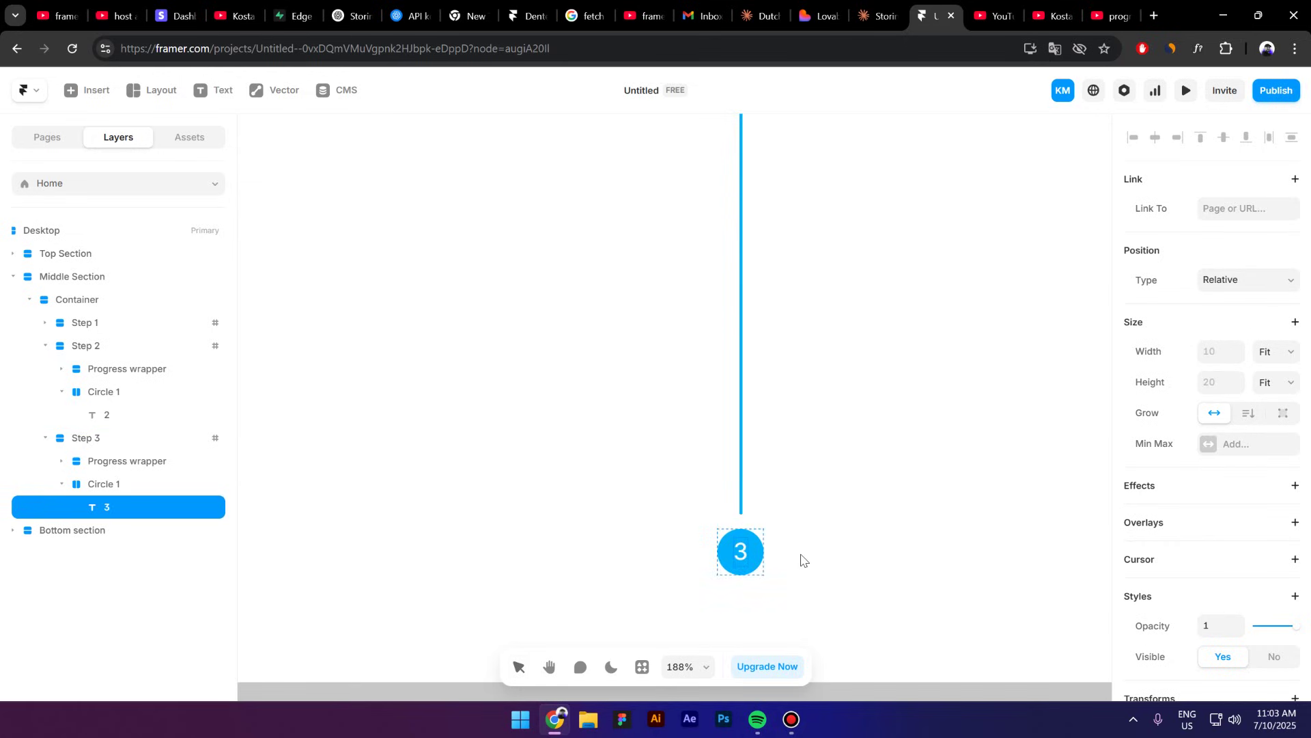
pyautogui.click(629, 498)
# Preview the Desktop page and scroll through the Middle Section to check the progress animation across all three steps.
pyautogui.scroll(-10, 629, 498)
pyautogui.click(863, 486)
pyautogui.scroll(1, 629, 425)
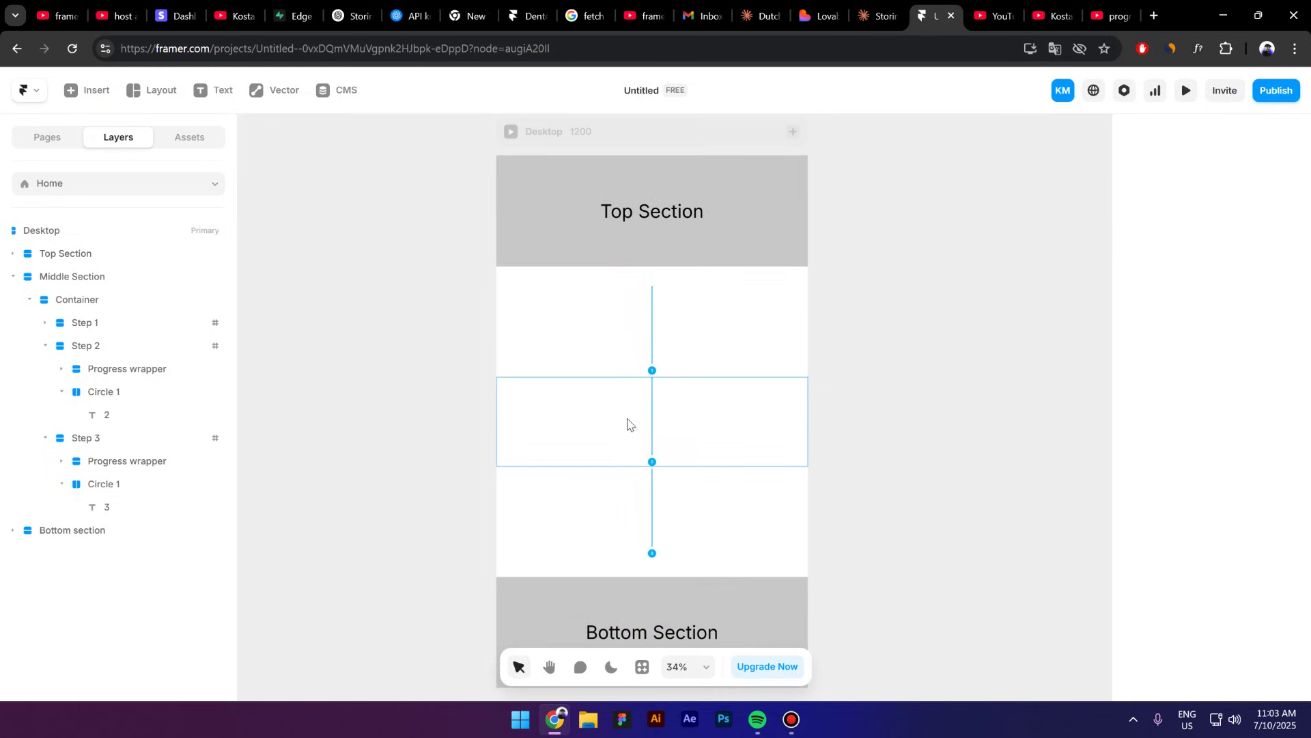
pyautogui.click(511, 131)
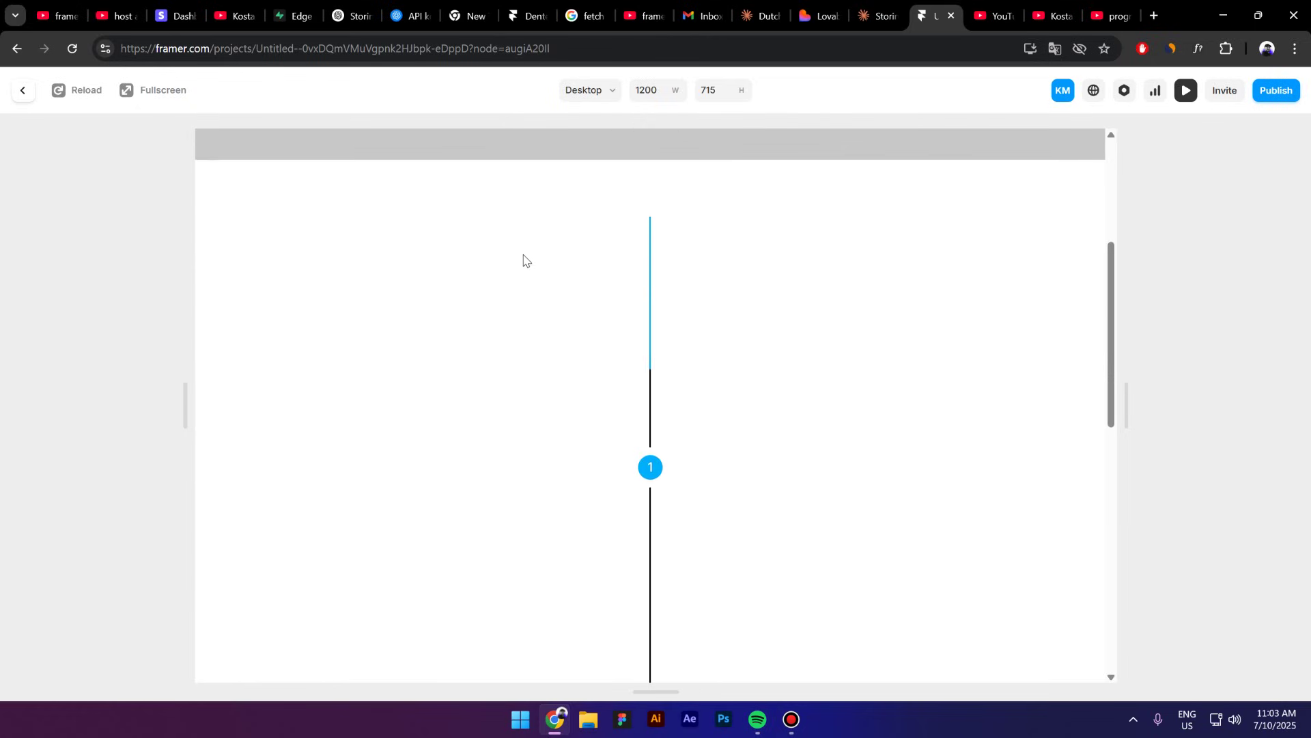
pyautogui.scroll(-10, 524, 260)
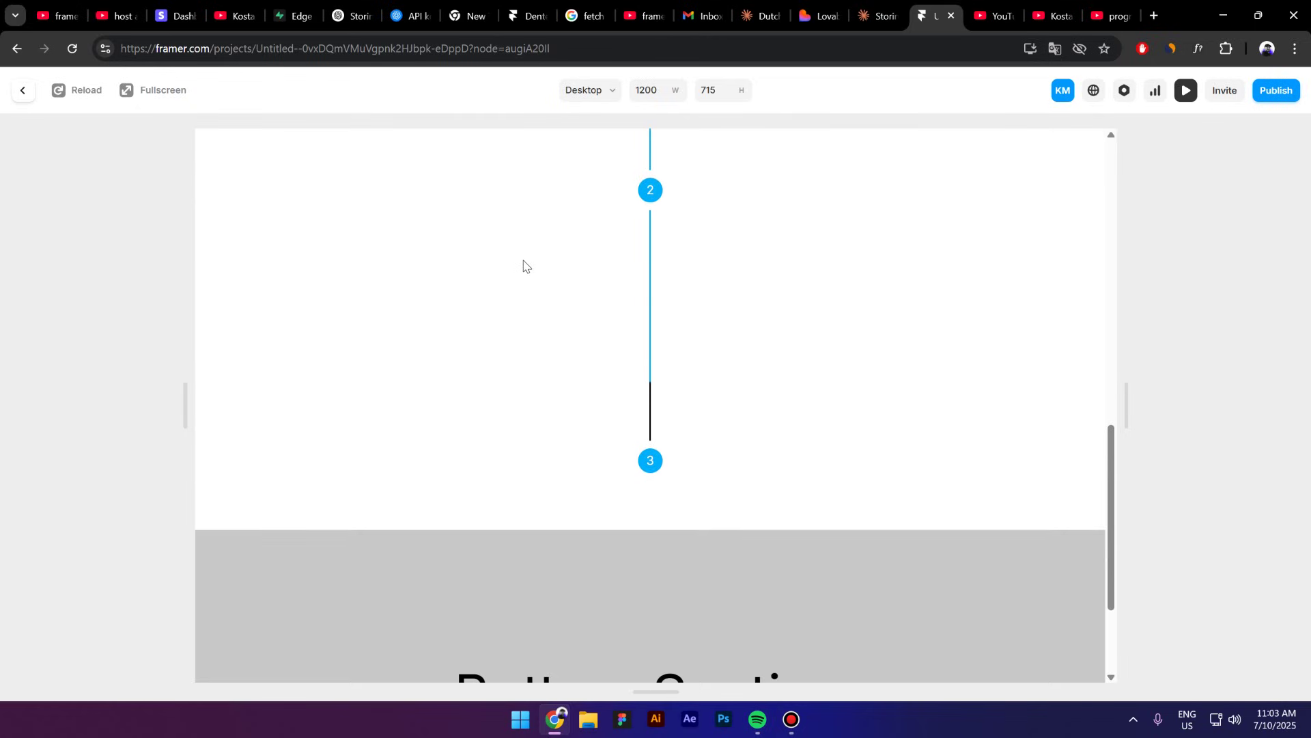
pyautogui.scroll(-3, 523, 270)
pyautogui.scroll(8, 530, 278)
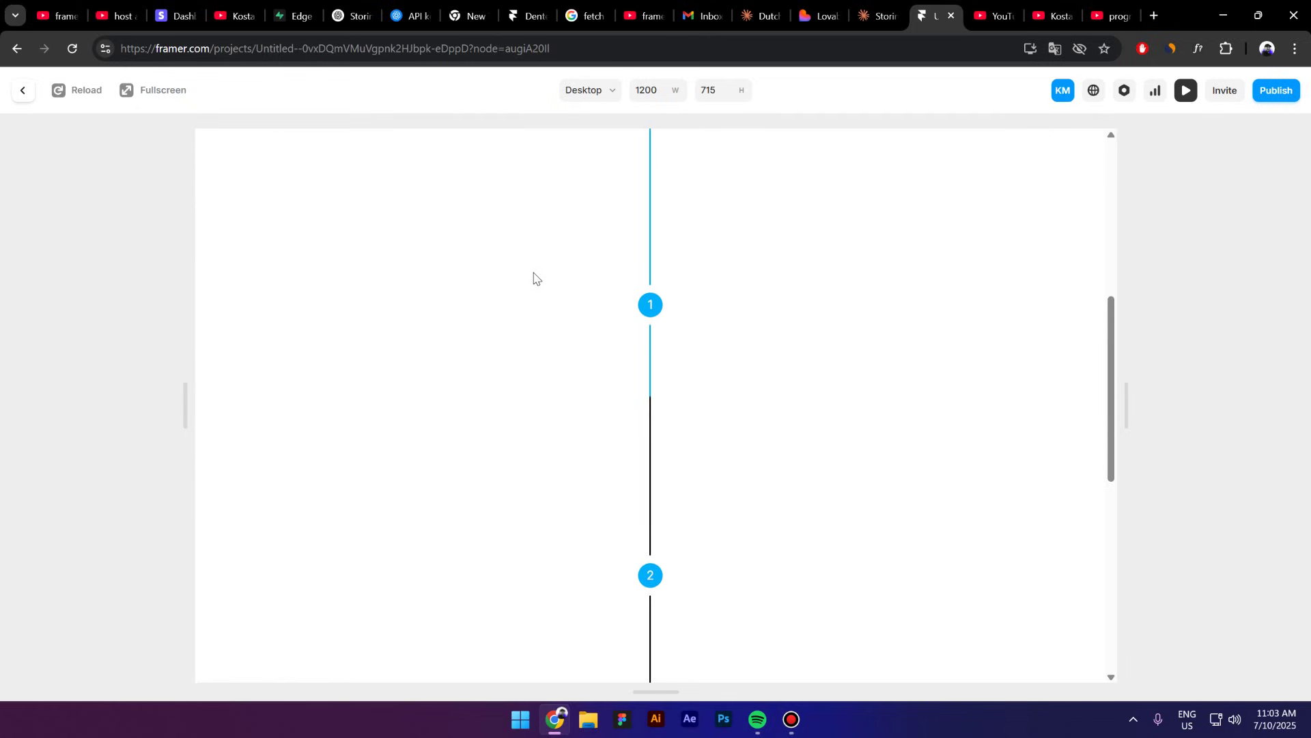